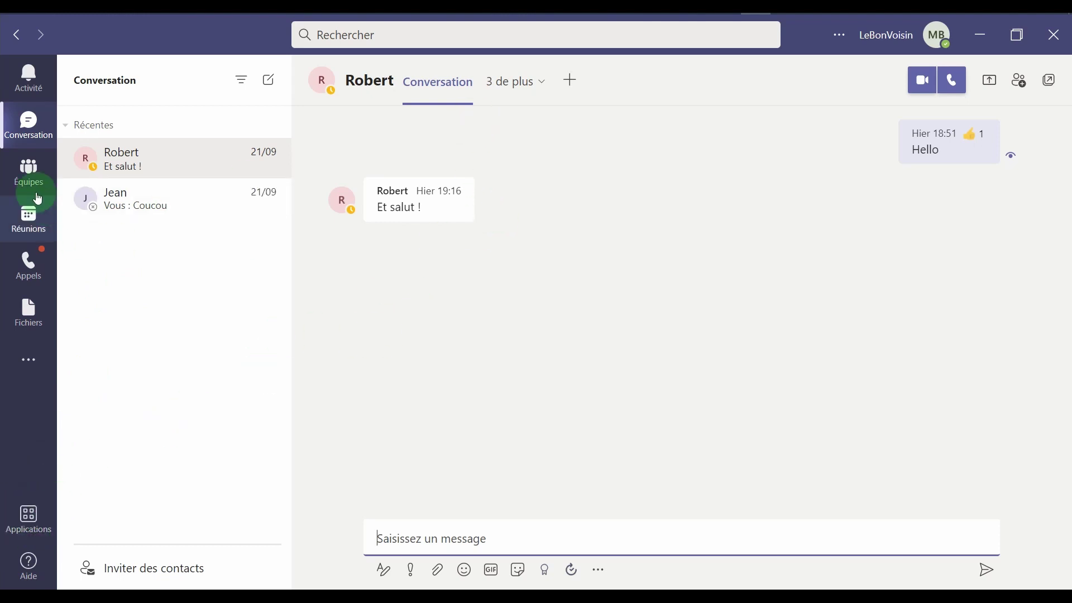
Look over the application's settings and zoom options without changing anything
{"action": "left_click", "coordinate": [28, 171]}
{"action": "left_click", "coordinate": [37, 136]}
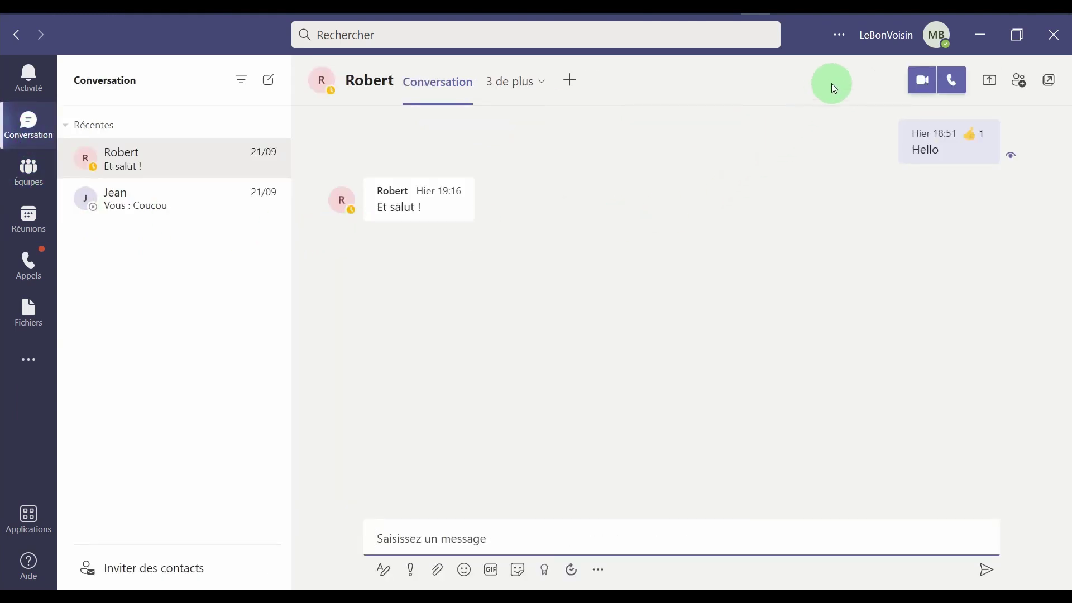
{"action": "left_click", "coordinate": [839, 35]}
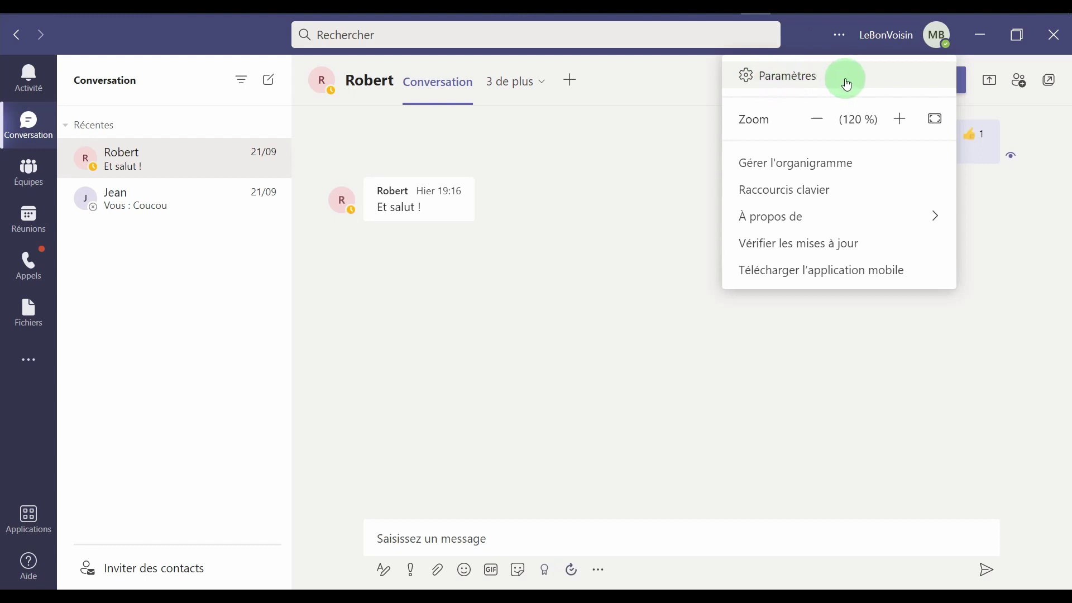
{"action": "left_click", "coordinate": [939, 41]}
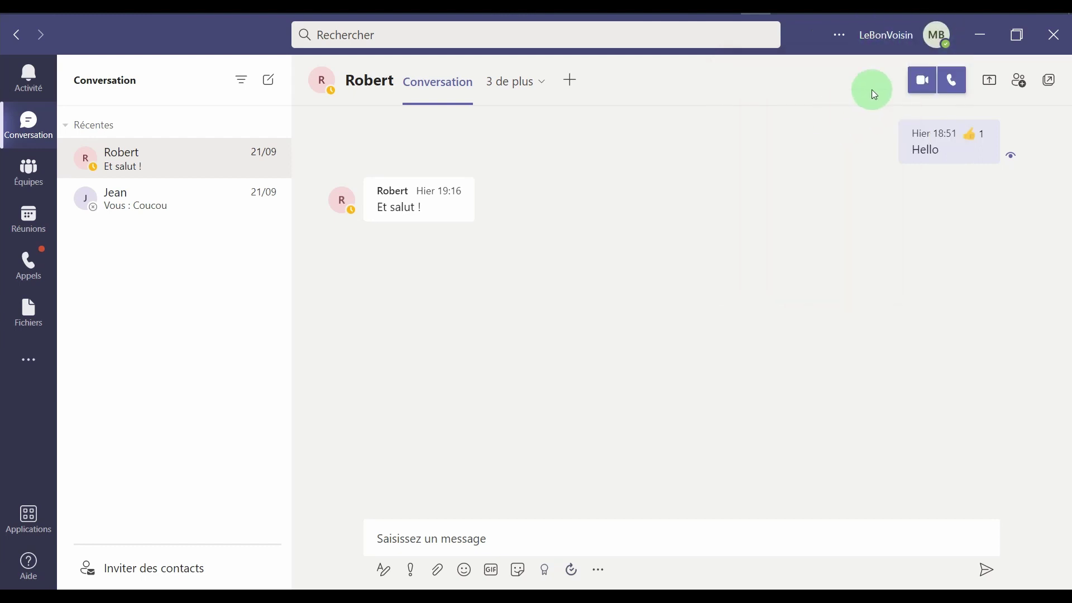
Examine the account's availability status choices, including the timed status states and the periods for resetting them
{"action": "left_click", "coordinate": [919, 48]}
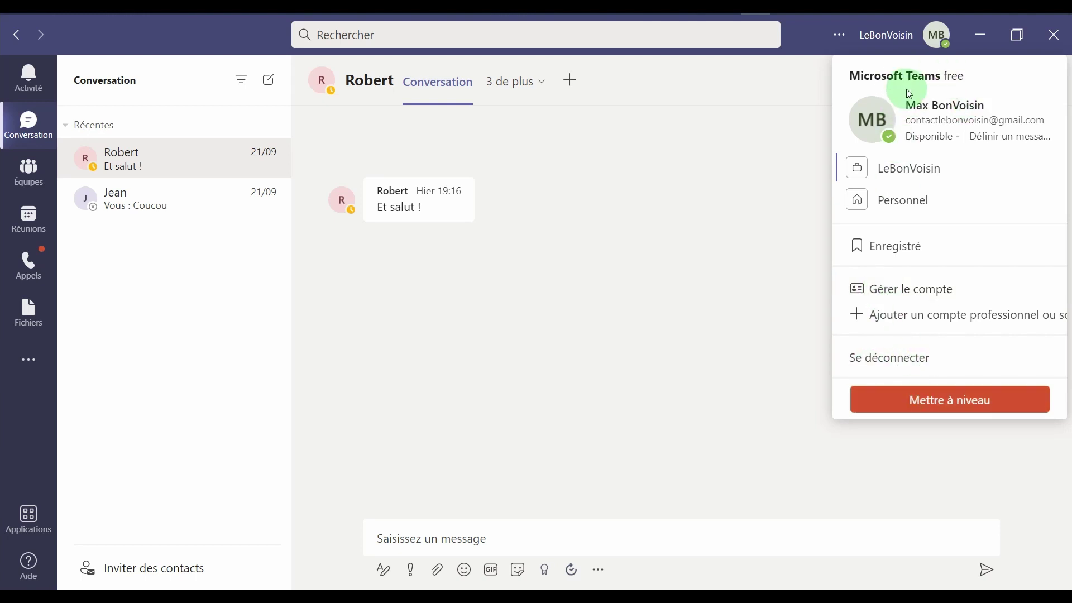
{"action": "left_click", "coordinate": [935, 138]}
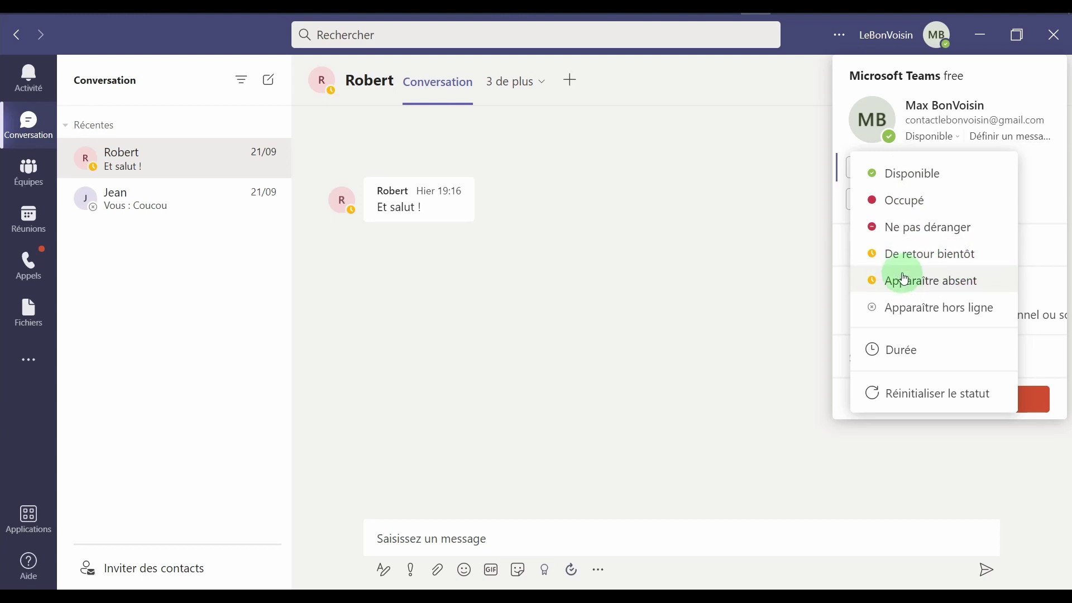
{"action": "left_click", "coordinate": [924, 362]}
{"action": "left_click", "coordinate": [940, 149]}
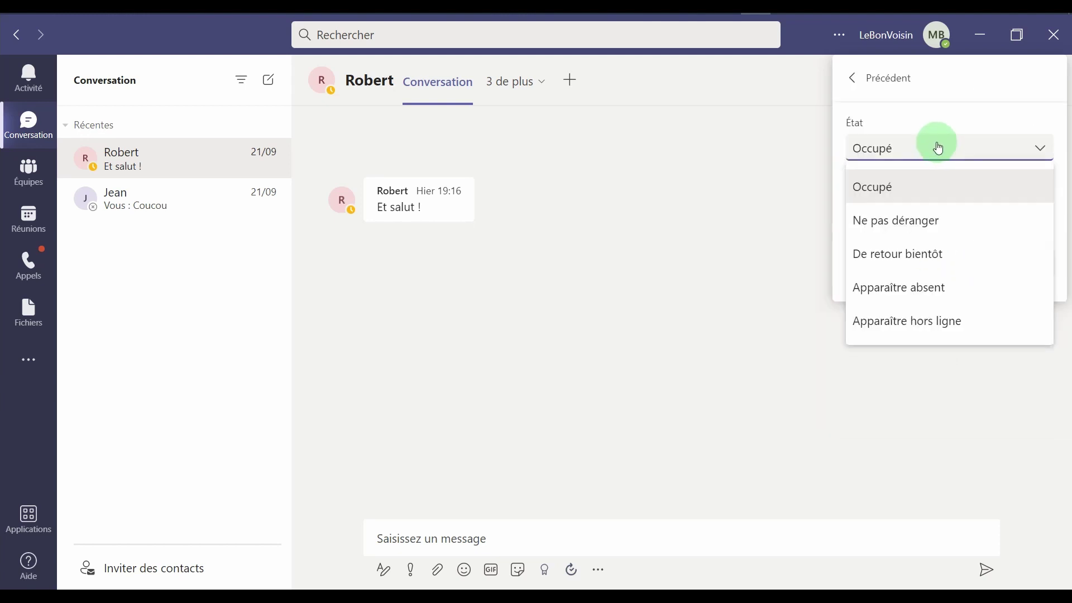
{"action": "left_click", "coordinate": [912, 112]}
{"action": "left_click", "coordinate": [968, 214]}
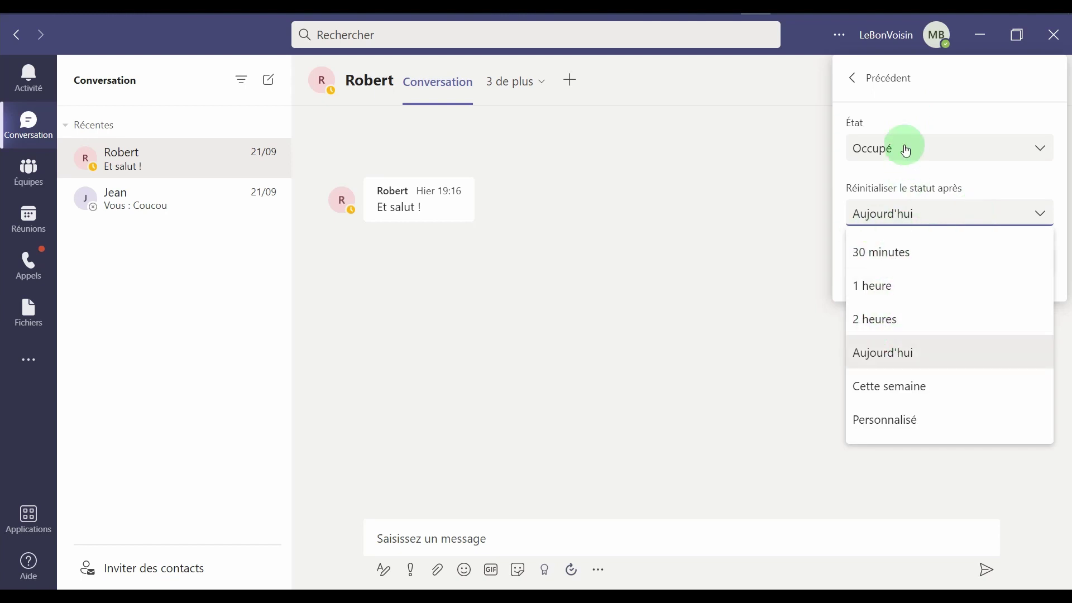
{"action": "left_click", "coordinate": [853, 79]}
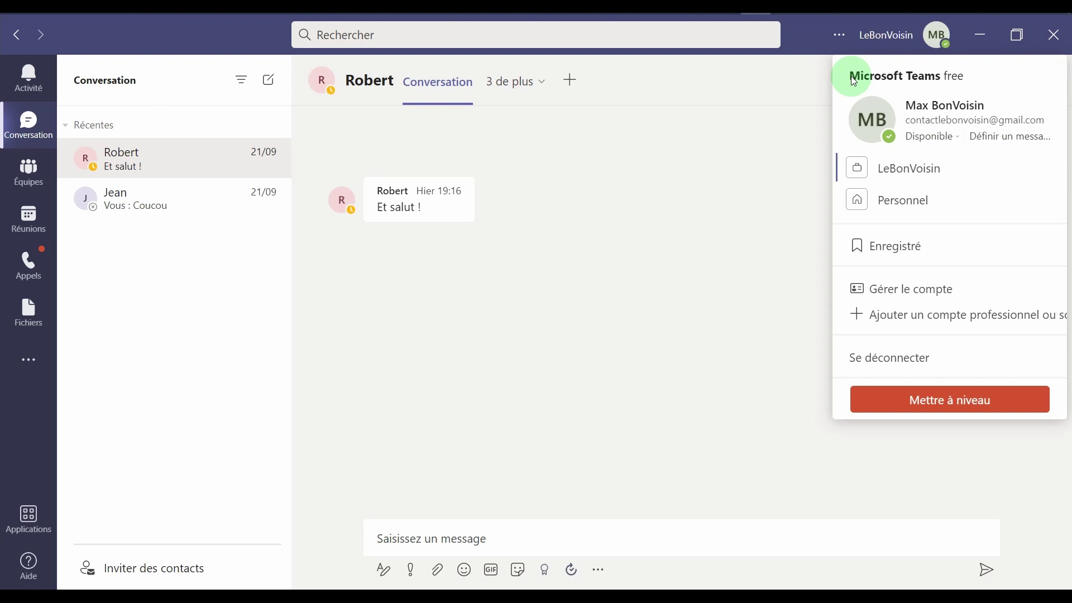
{"action": "left_click", "coordinate": [927, 137]}
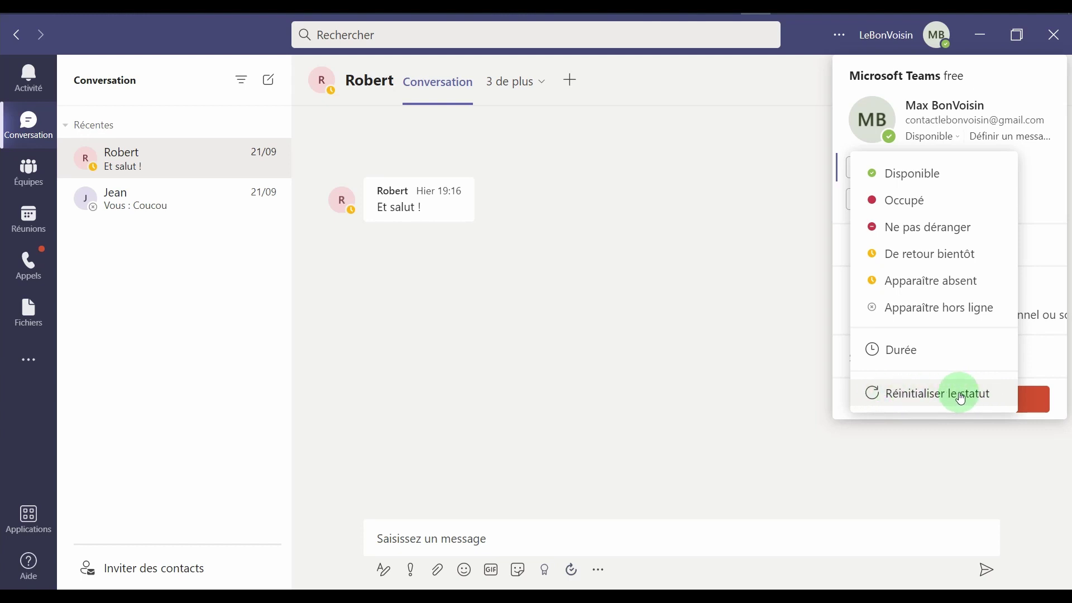
{"action": "left_click", "coordinate": [595, 142]}
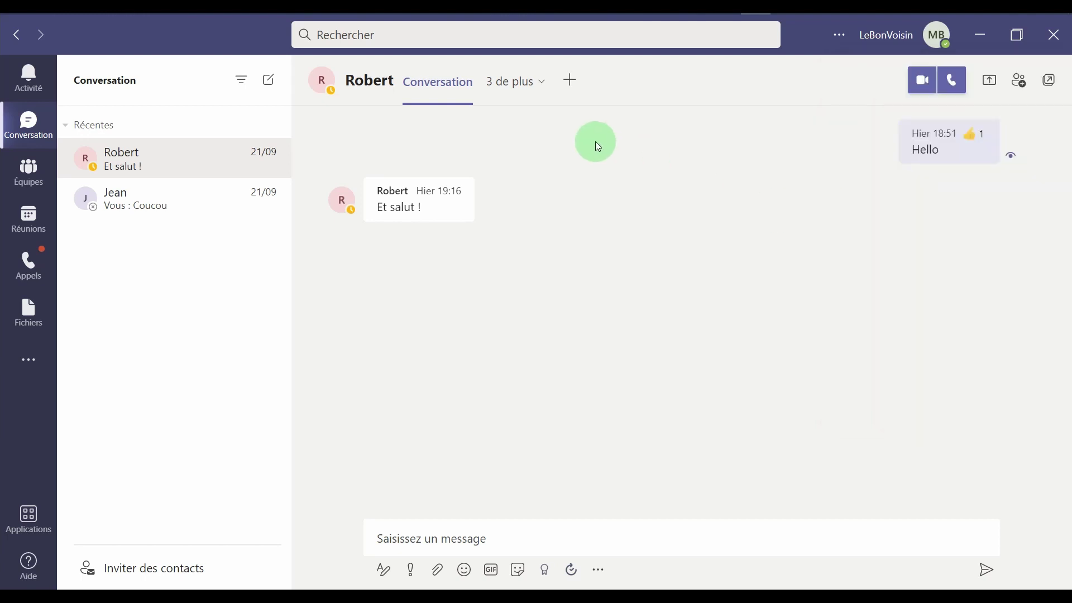
View the activity feed, and check the presence status of both contacts in the recent conversations
{"action": "left_click", "coordinate": [43, 85]}
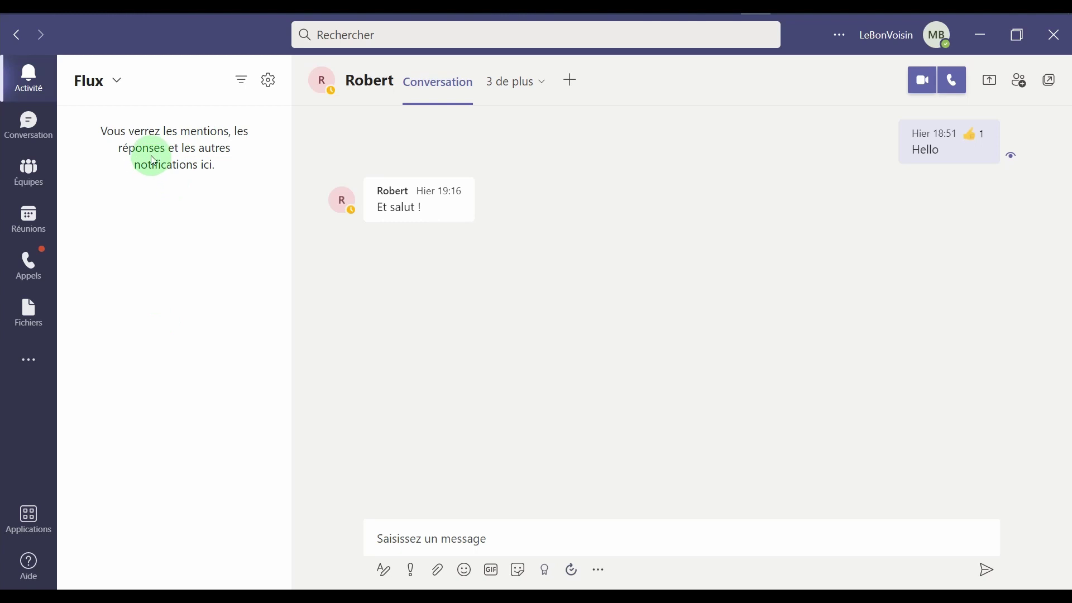
{"action": "left_click", "coordinate": [31, 127]}
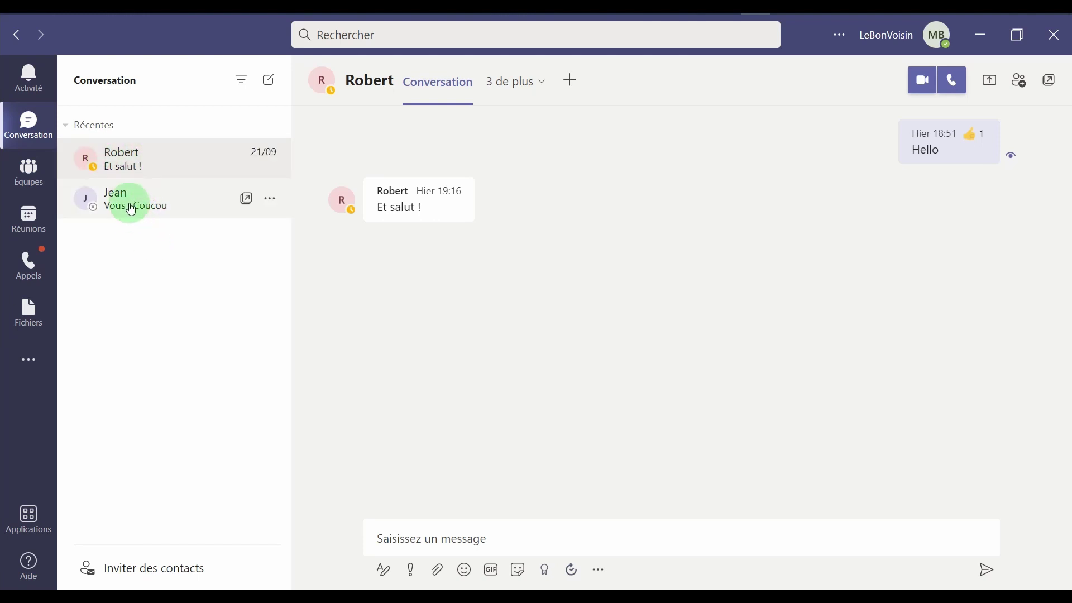
{"action": "mouse_move", "coordinate": [96, 168]}
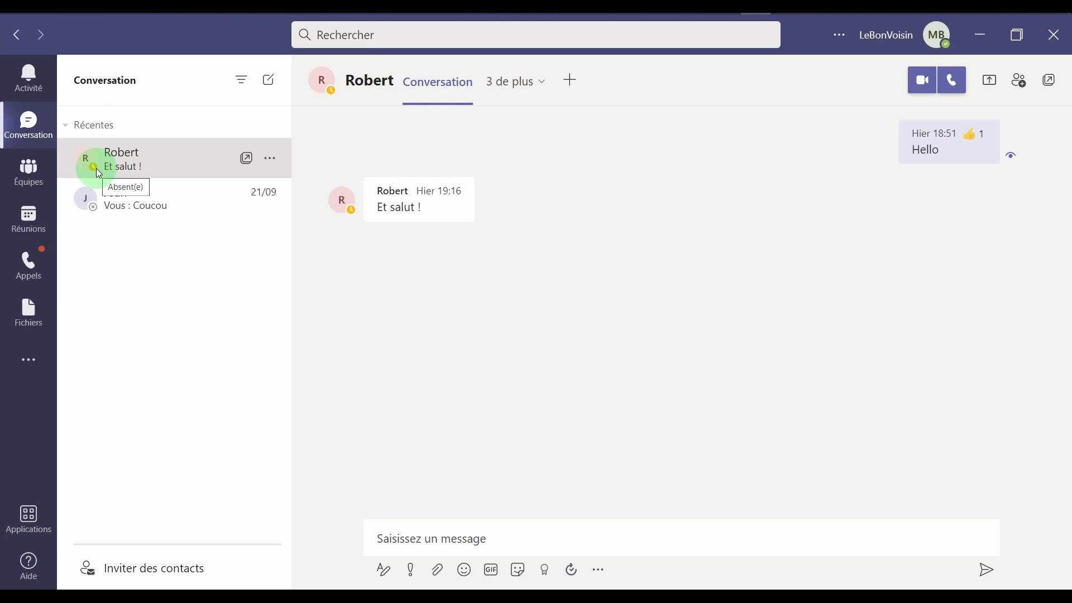
{"action": "mouse_move", "coordinate": [96, 210]}
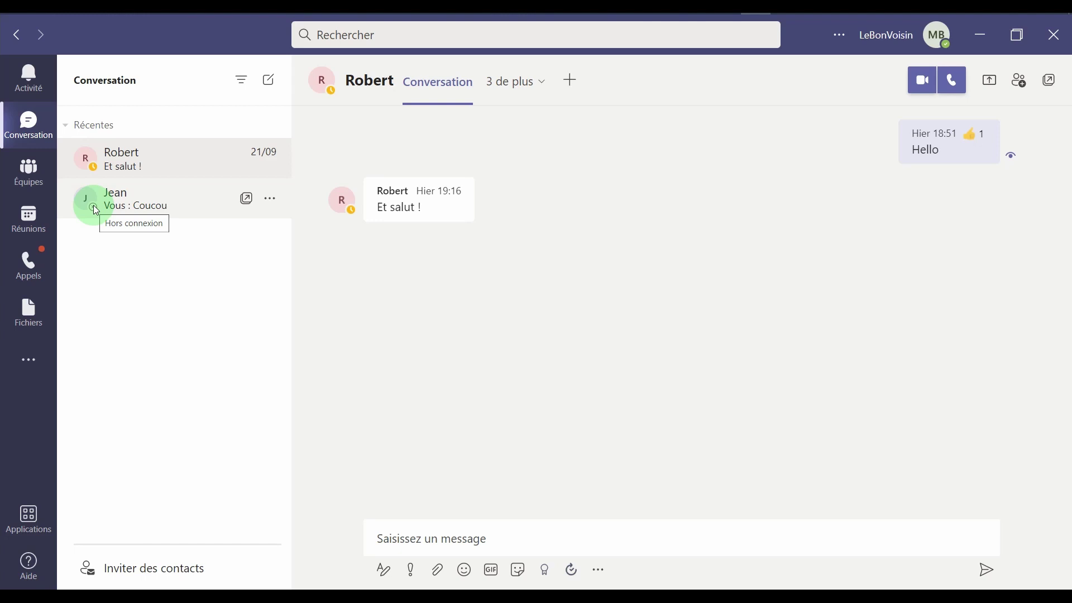
Detach the conversation whose last message is "Coucou" into a separate window and move it clear of the chat list
{"action": "right_click", "coordinate": [166, 202]}
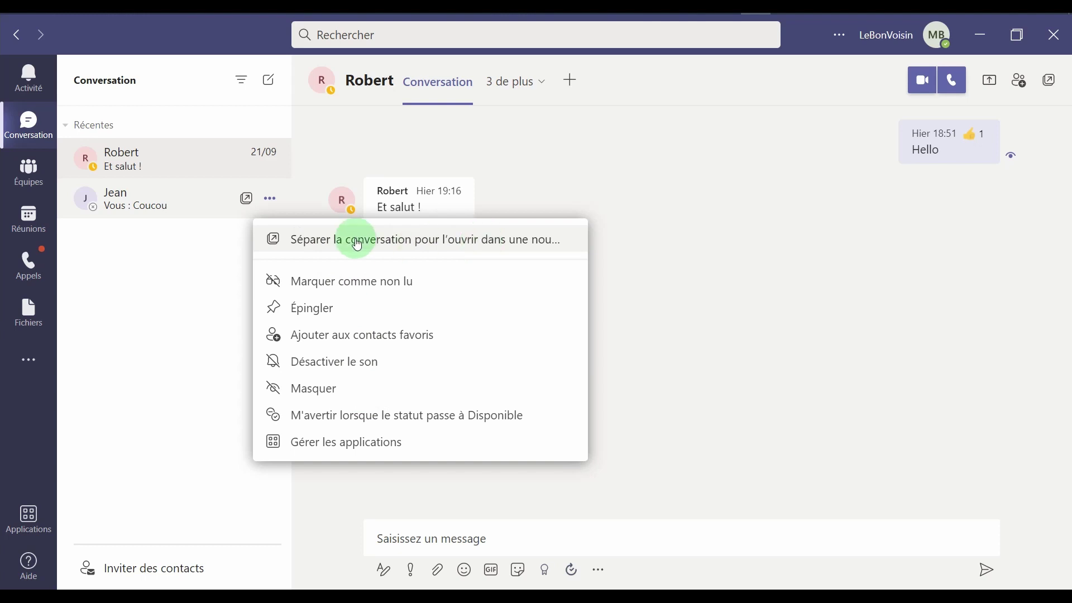
{"action": "left_click", "coordinate": [258, 239]}
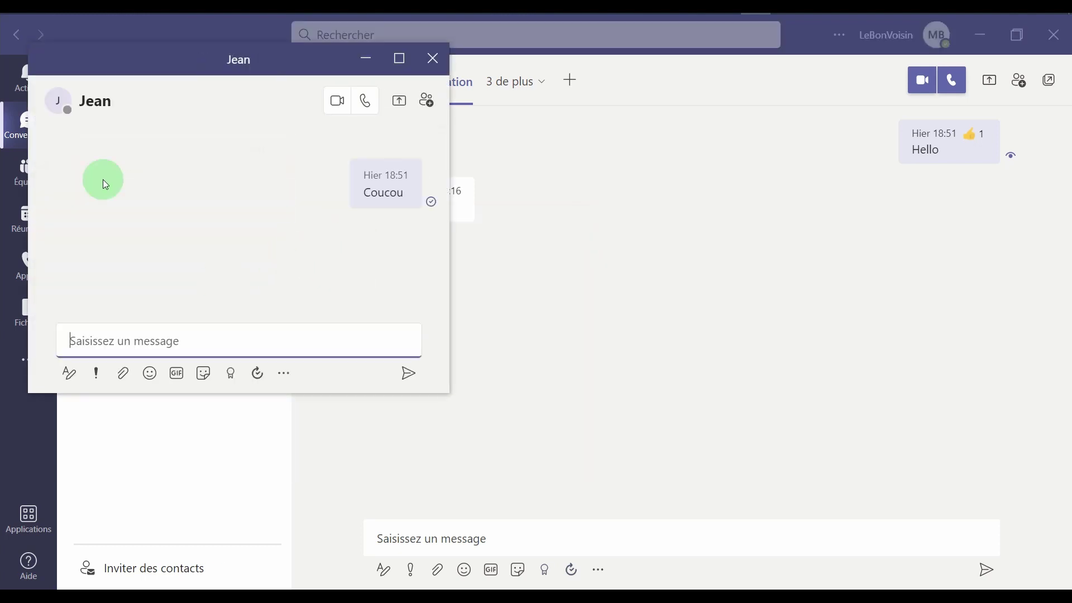
{"action": "left_click_drag", "start_coordinate": [243, 102], "coordinate": [711, 191]}
View the scheduled meetings and the team's Général channel, and close the detached conversation window
{"action": "left_click", "coordinate": [28, 215]}
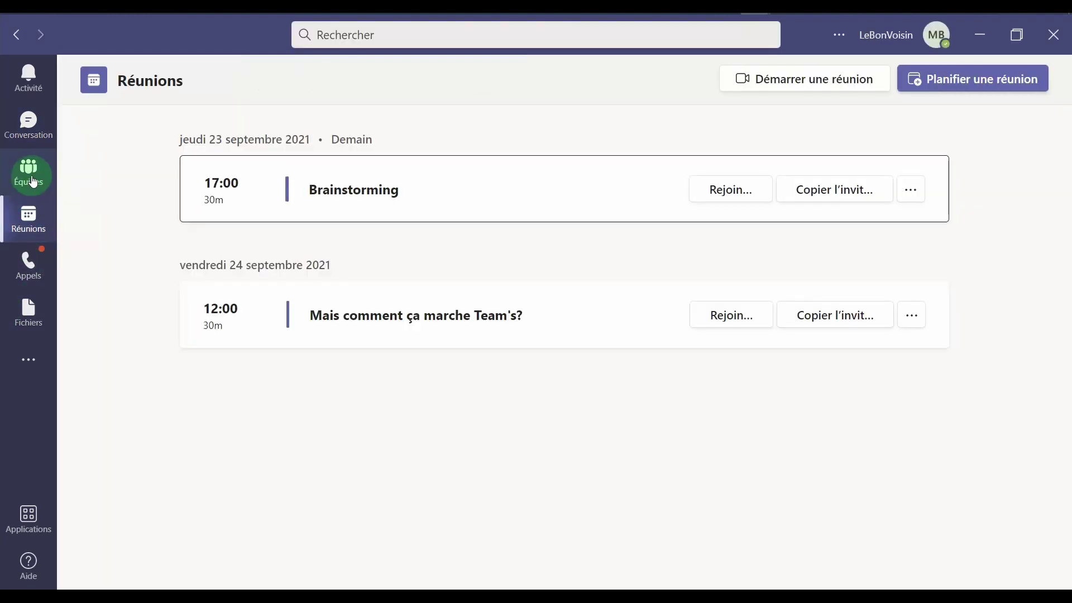
{"action": "left_click", "coordinate": [33, 182]}
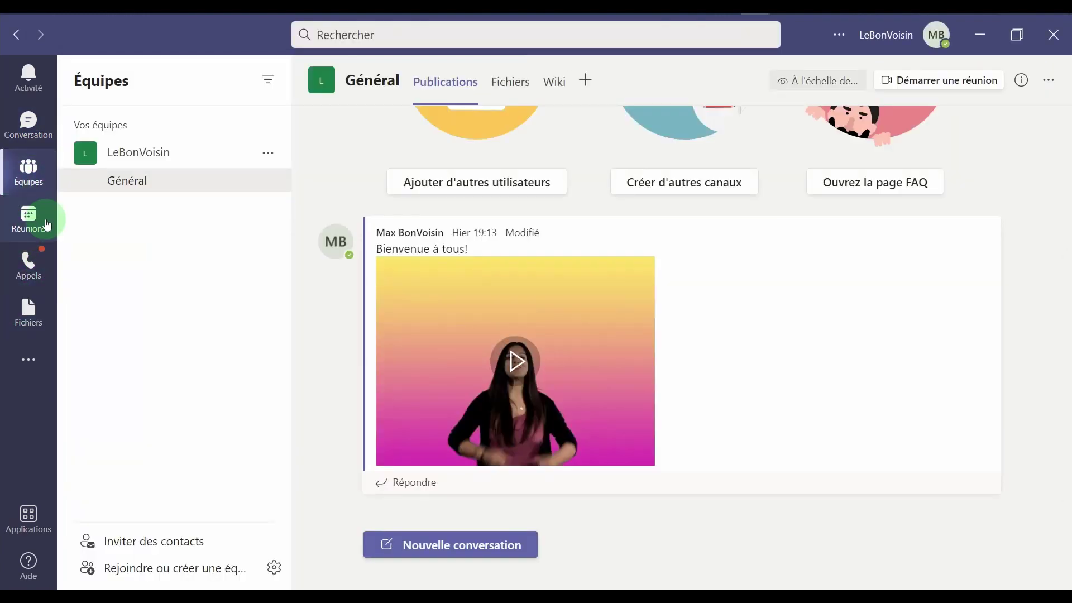
{"action": "key", "text": "alt+Tab"}
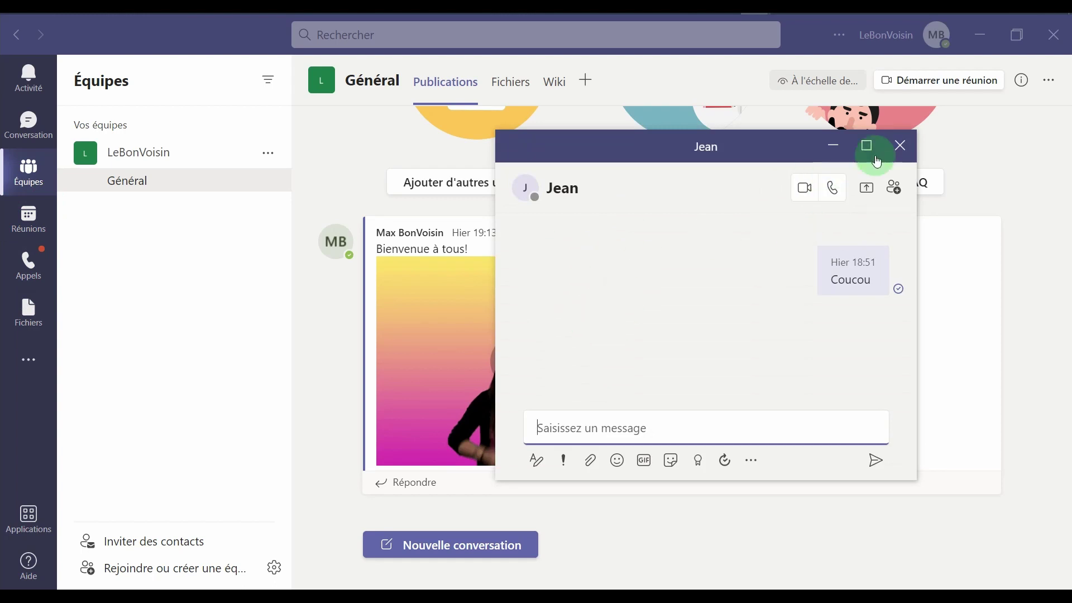
{"action": "left_click_drag", "start_coordinate": [895, 146], "coordinate": [842, 130]}
{"action": "left_click", "coordinate": [847, 129]}
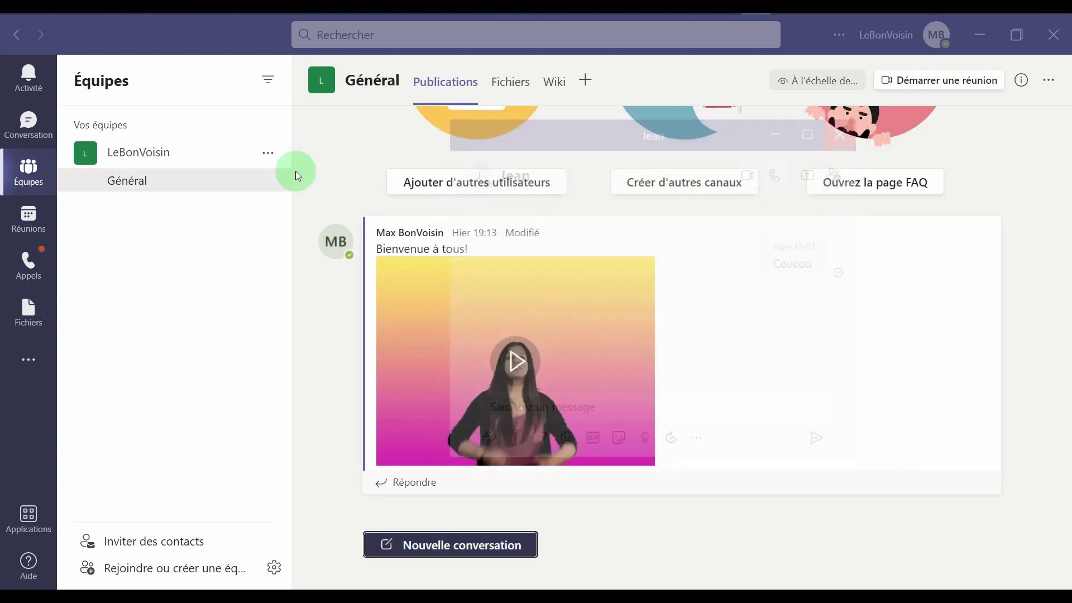
Reopen the "Coucou" conversation in its own window from the recent conversations and close that window
{"action": "left_click", "coordinate": [28, 124]}
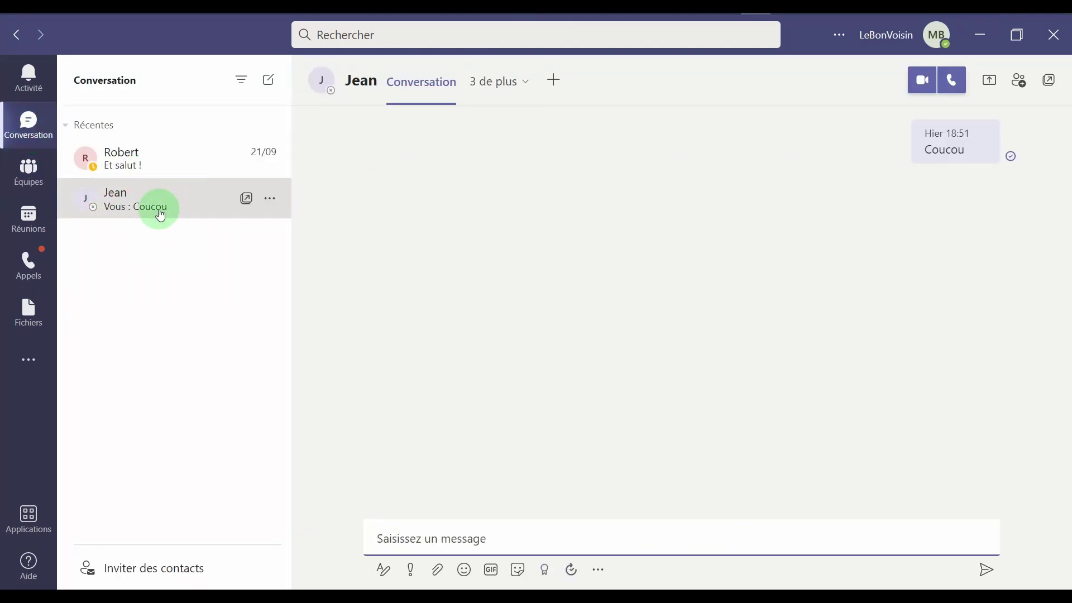
{"action": "double_click", "coordinate": [155, 210]}
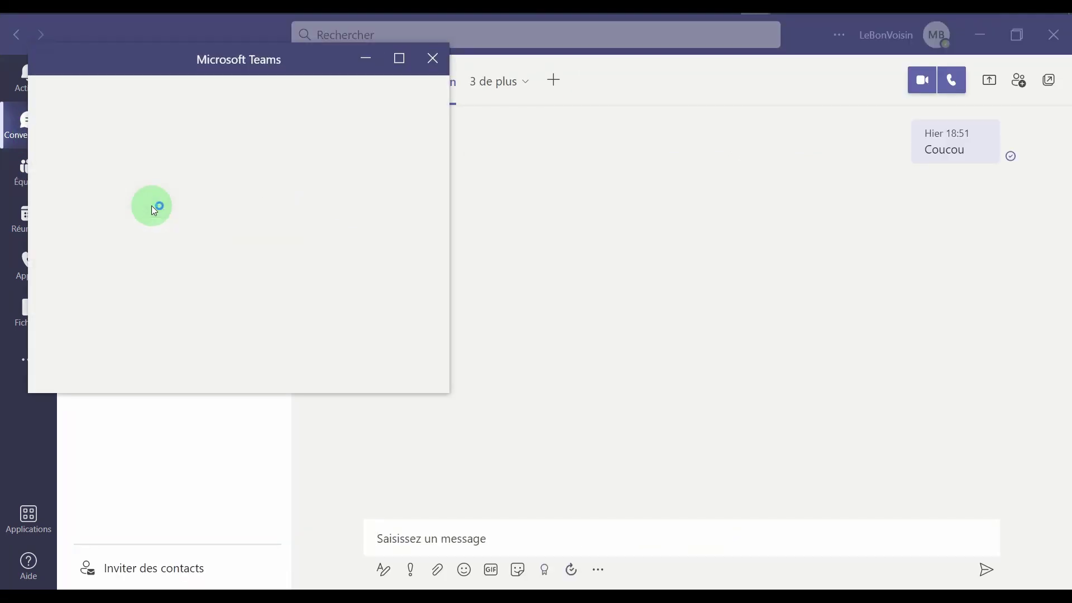
{"action": "left_click", "coordinate": [433, 58]}
Send the message "snconezocz" in the "Et salut !" conversation, and check its read receipt, reaction and reply
{"action": "left_click", "coordinate": [138, 160]}
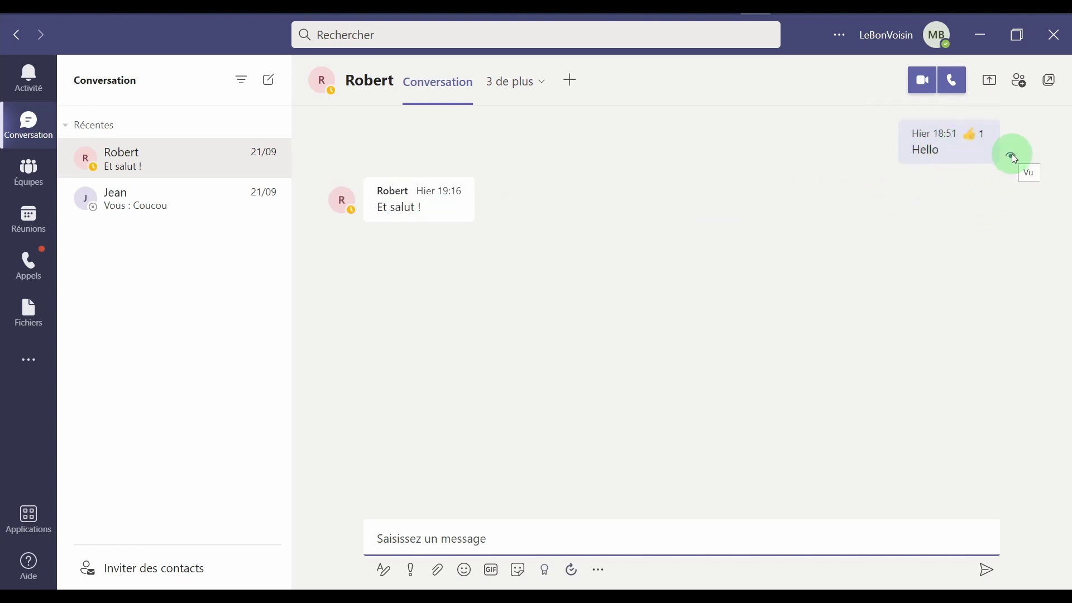
{"action": "mouse_move", "coordinate": [335, 197]}
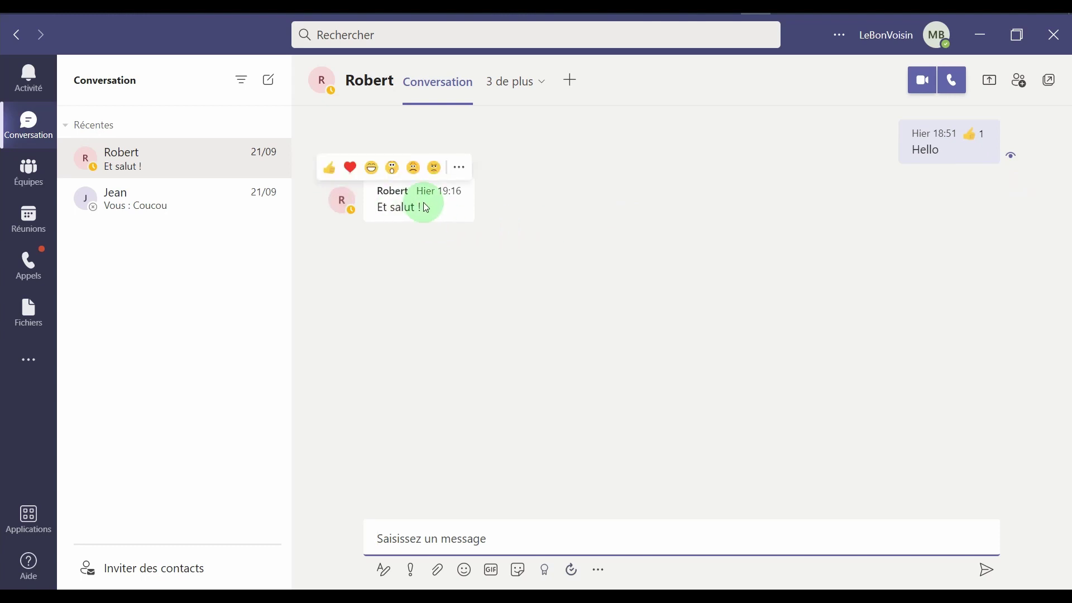
{"action": "left_click", "coordinate": [457, 533]}
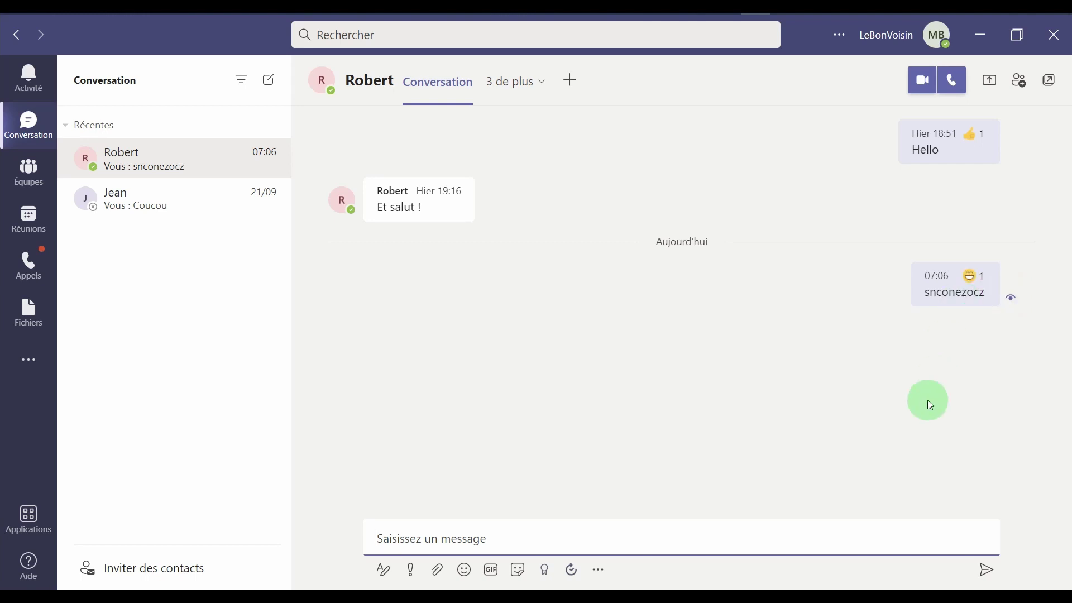
{"action": "mouse_move", "coordinate": [936, 290]}
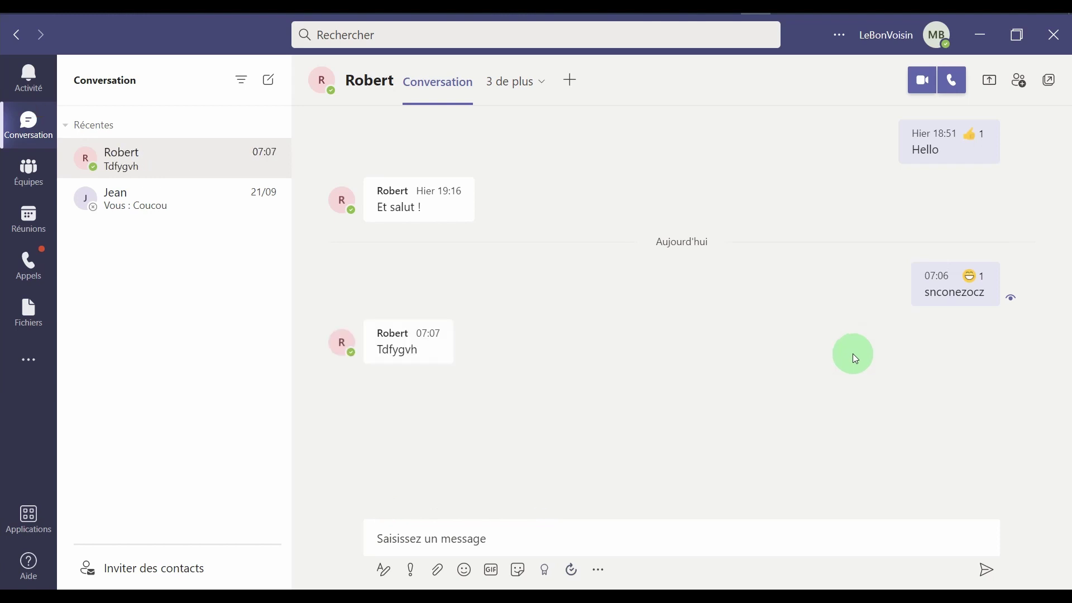
{"action": "mouse_move", "coordinate": [433, 355]}
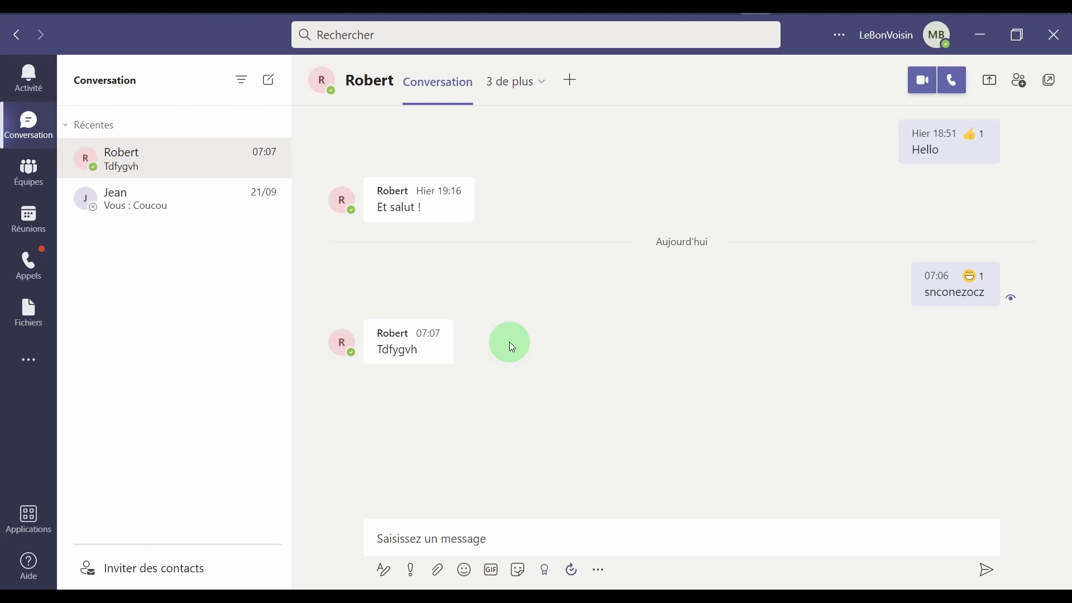
Start a group conversation with the two existing contacts and send the message "Test"
{"action": "left_click", "coordinate": [270, 81]}
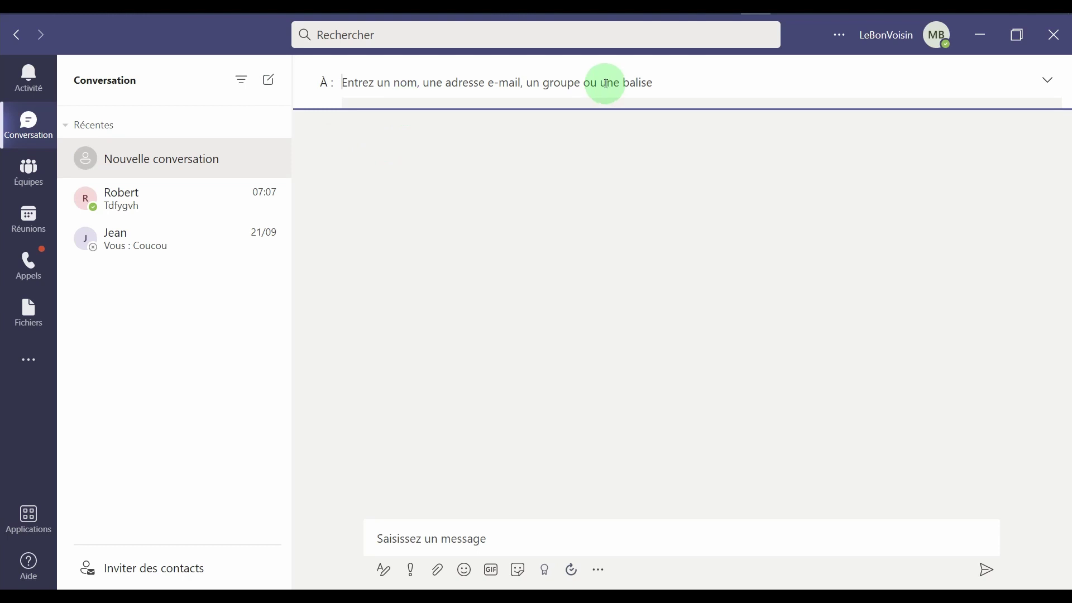
{"action": "type", "text": "je"}
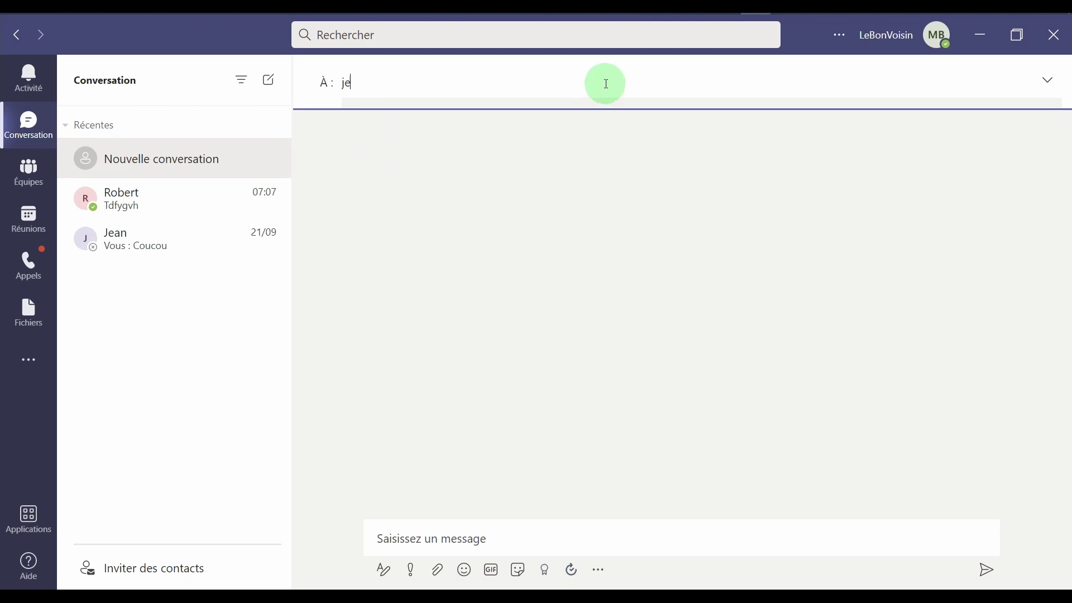
{"action": "key", "text": "Return"}
{"action": "type", "text": "rob"}
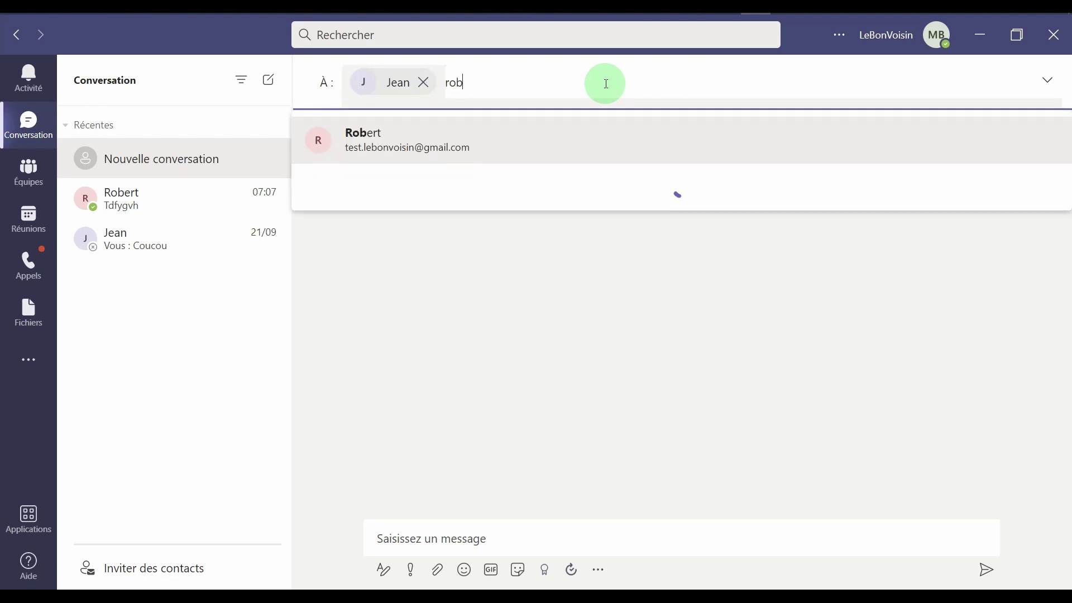
{"action": "key", "text": "Return"}
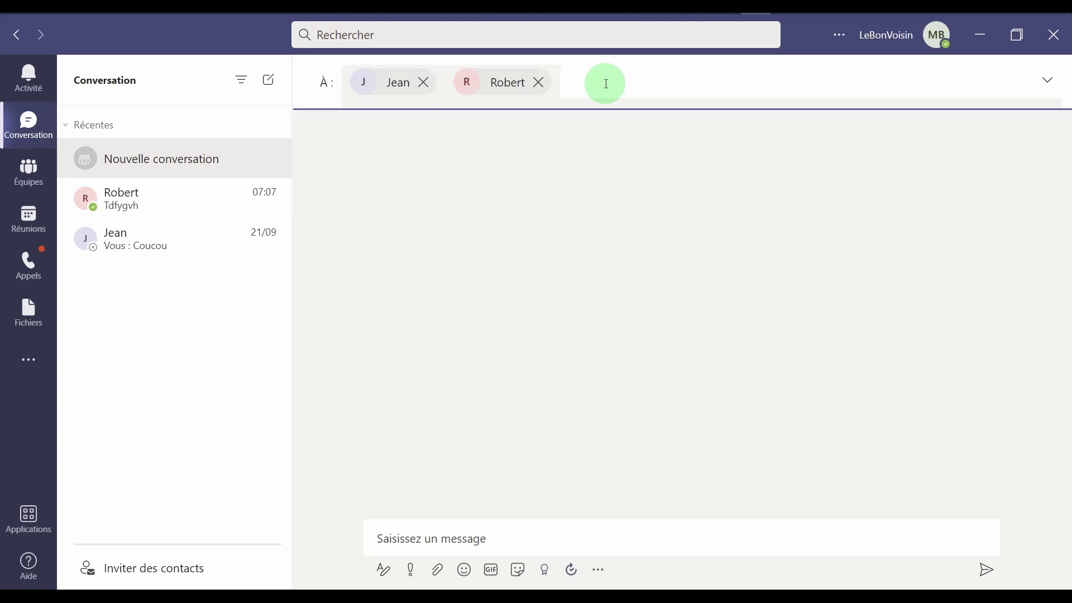
{"action": "left_click", "coordinate": [407, 543]}
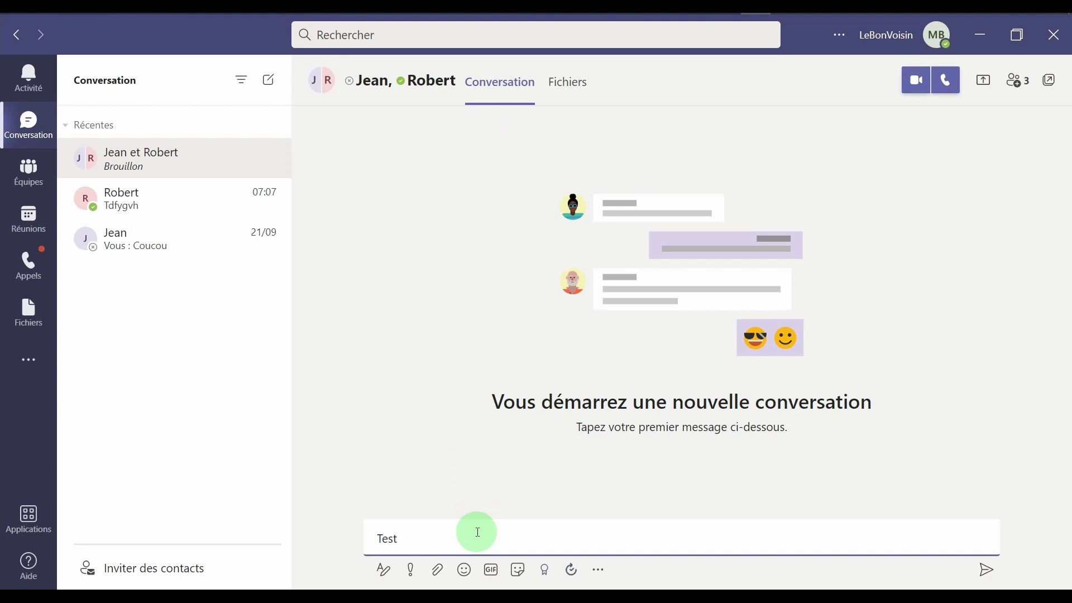
{"action": "key", "text": "Return"}
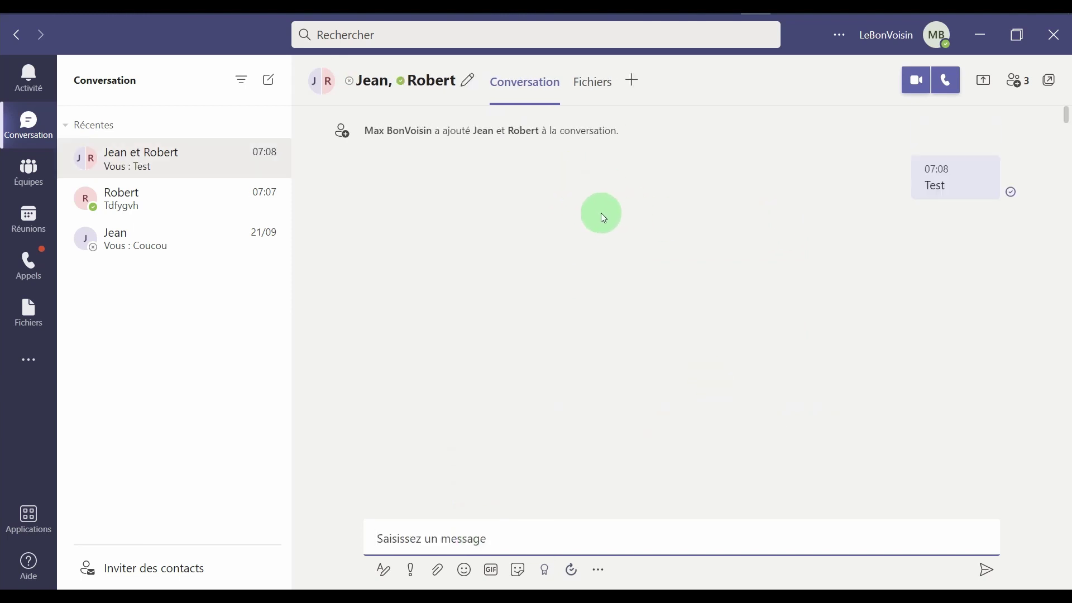
Name the new group conversation "Toto" and save the name
{"action": "left_click", "coordinate": [596, 202]}
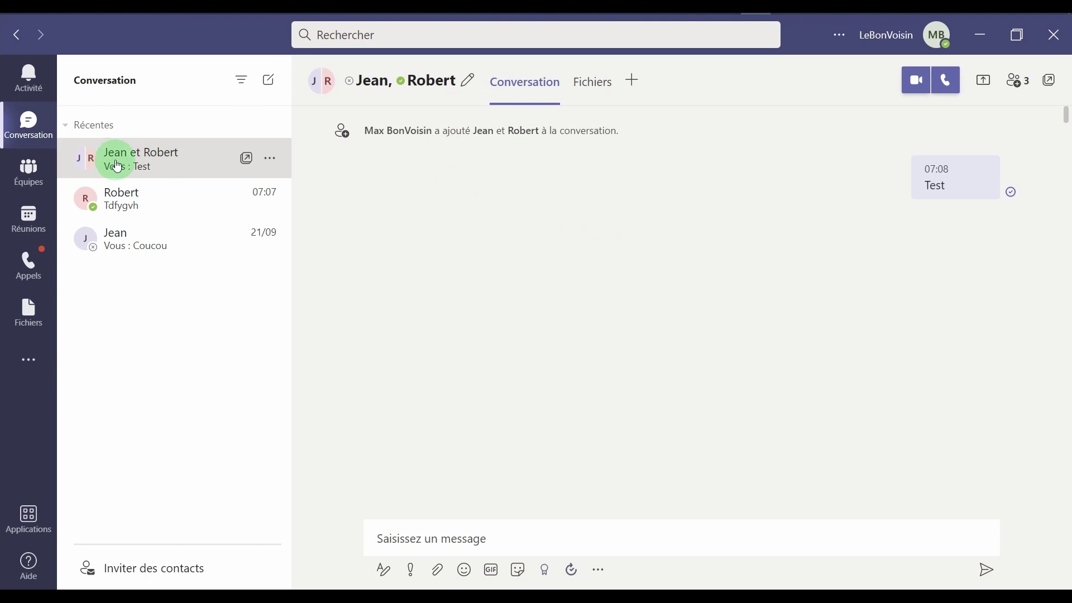
{"action": "left_click", "coordinate": [467, 84]}
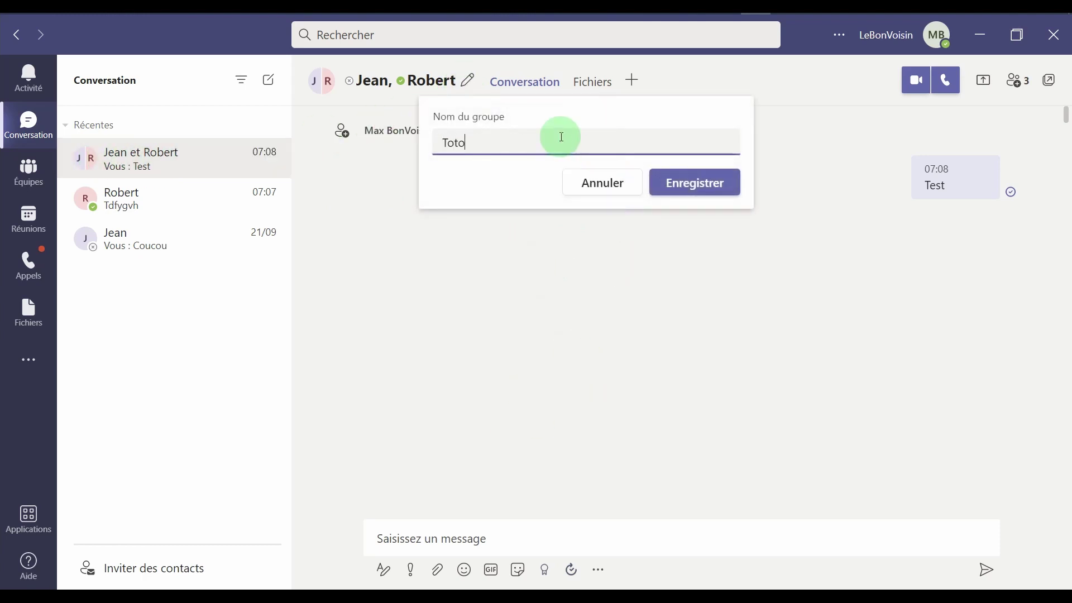
{"action": "left_click", "coordinate": [709, 183]}
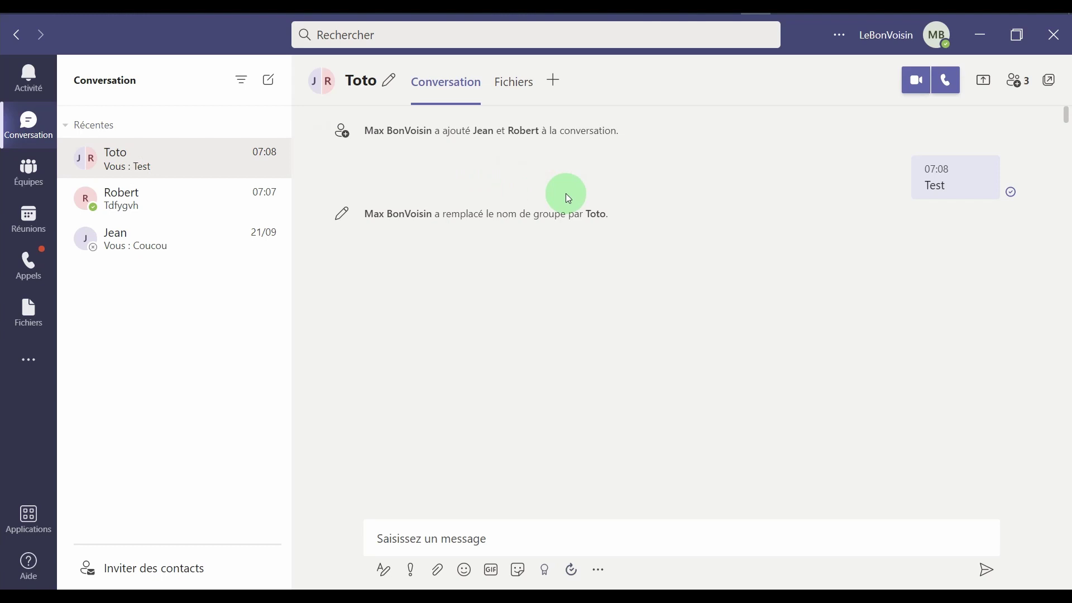
Start a video call from the conversation containing "Tdfygvh", and view the call's participants
{"action": "left_click", "coordinate": [162, 203]}
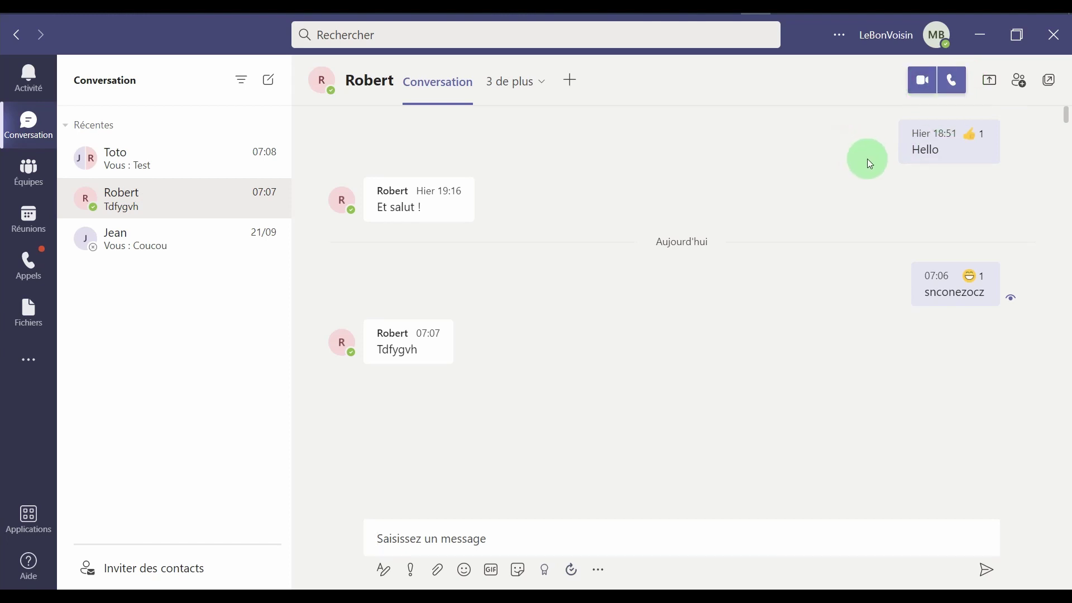
{"action": "left_click", "coordinate": [923, 89]}
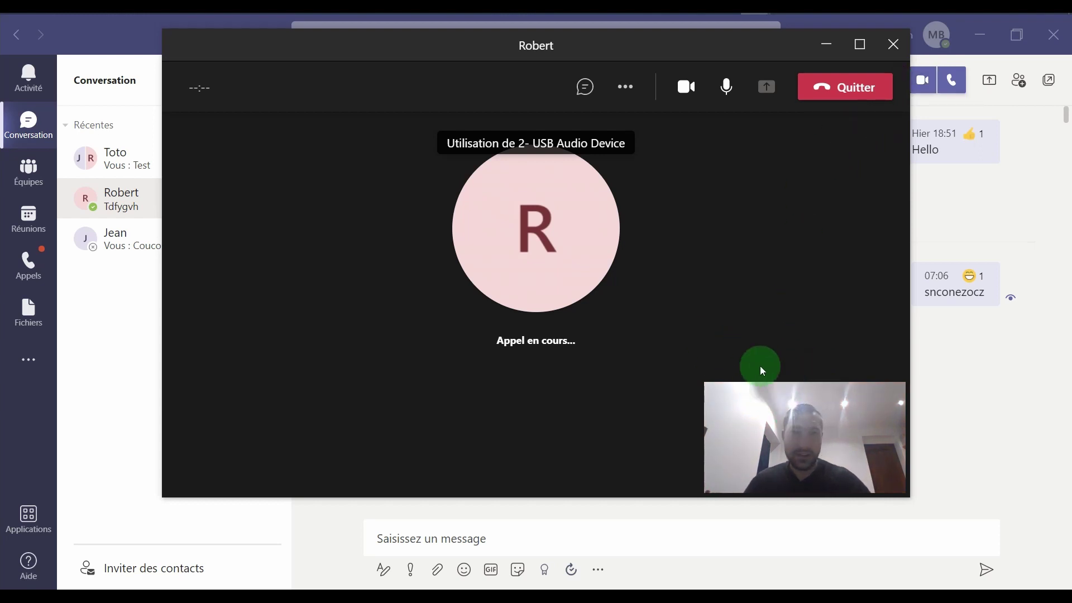
{"action": "left_click", "coordinate": [520, 218]}
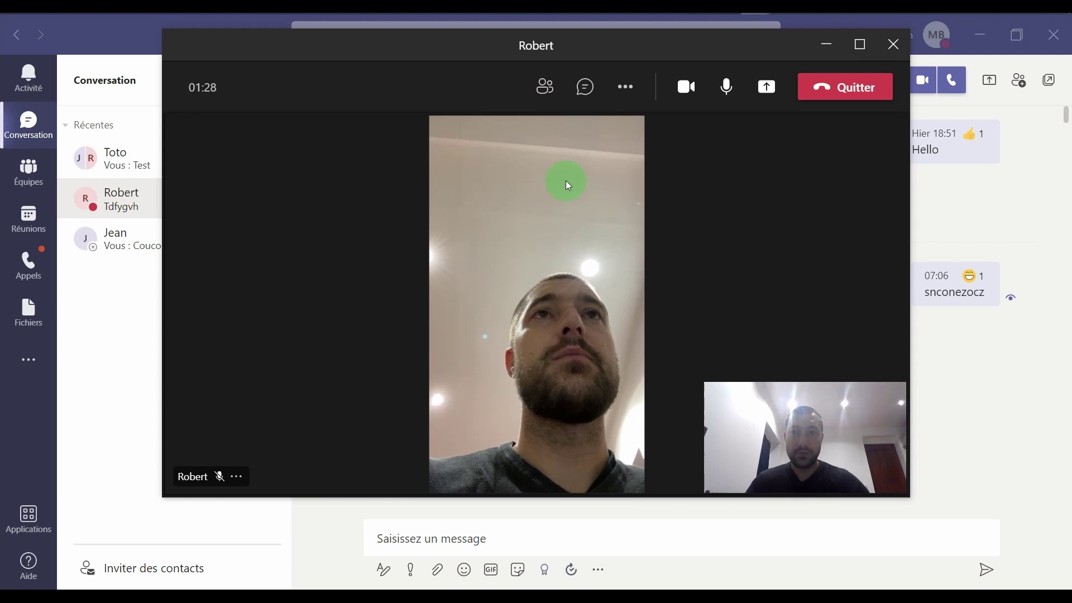
{"action": "left_click", "coordinate": [546, 86]}
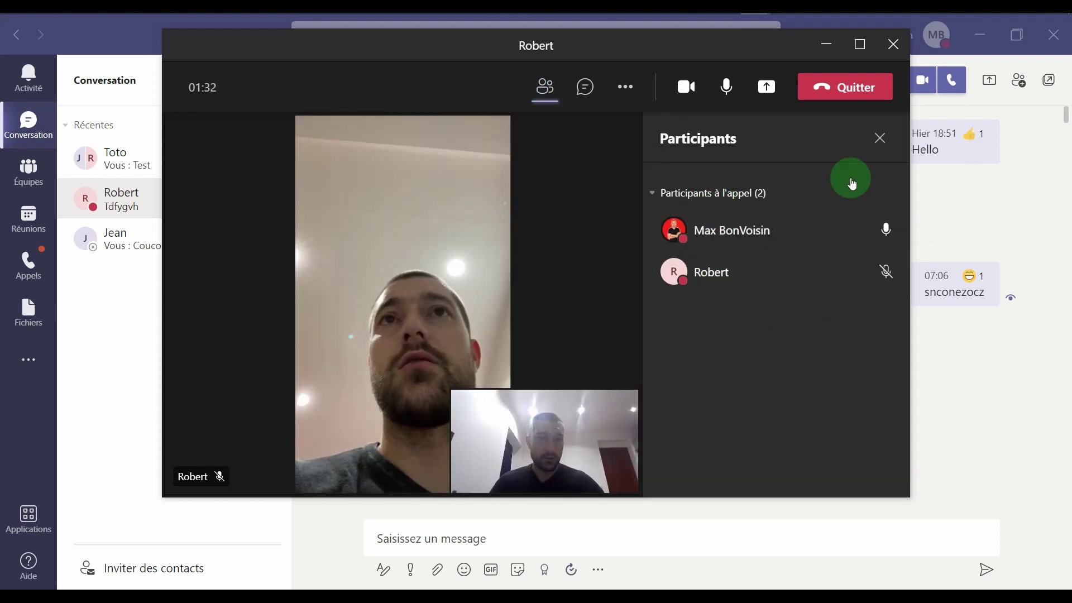
{"action": "left_click", "coordinate": [880, 138]}
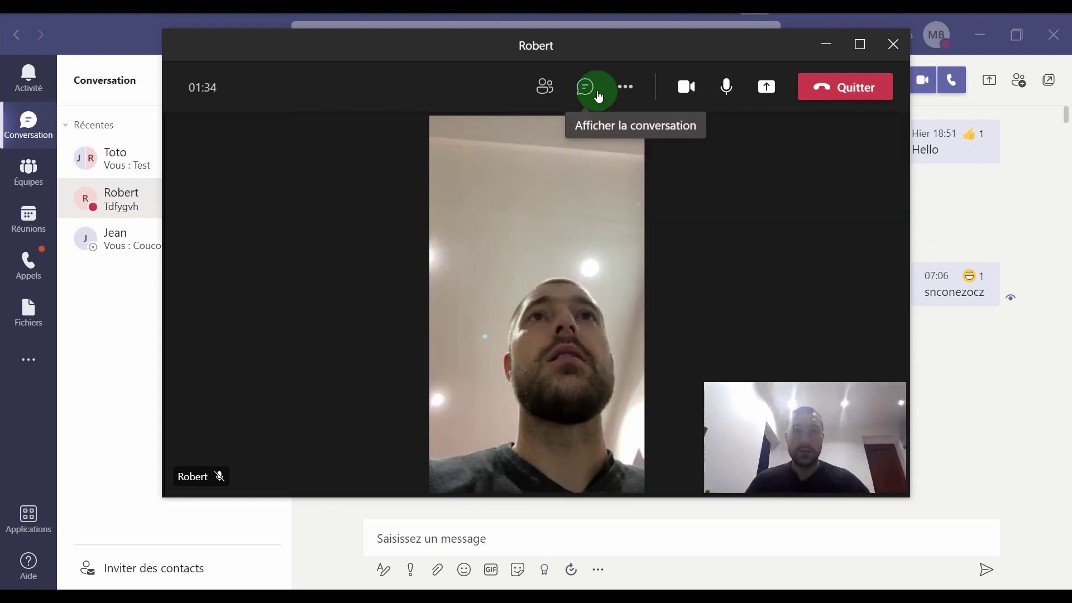
Send the message "zceccz" in the call's chat and close that chat
{"action": "left_click", "coordinate": [599, 97]}
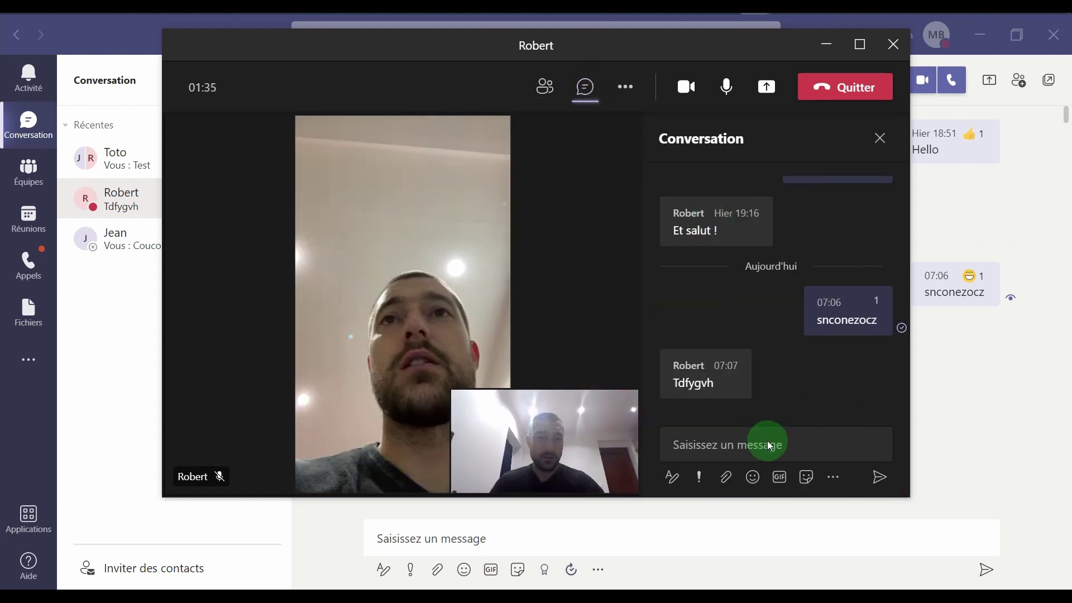
{"action": "left_click", "coordinate": [760, 441]}
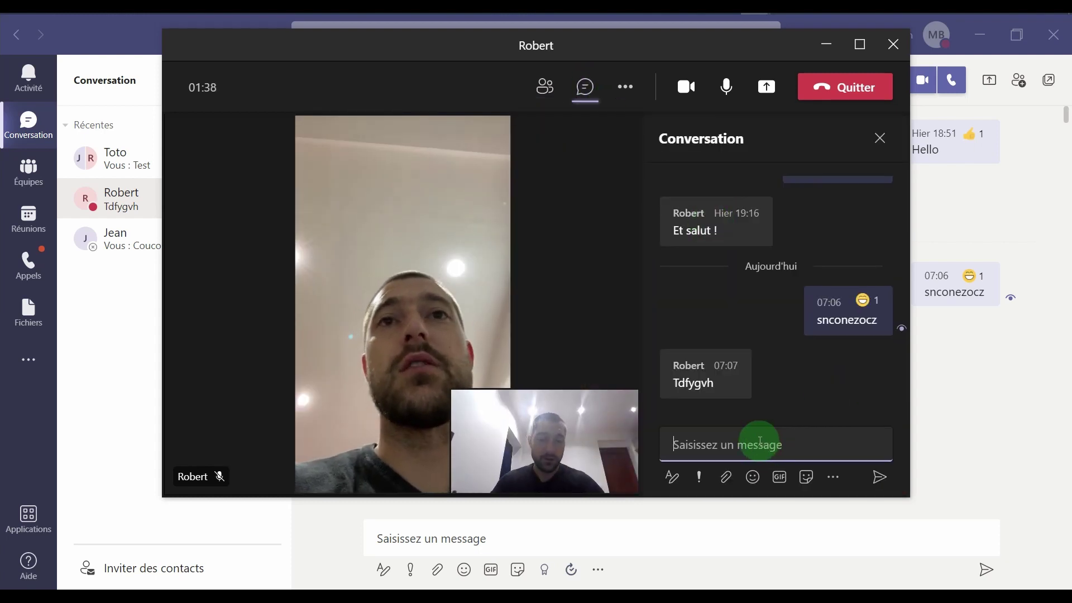
{"action": "type", "text": "zceccz"}
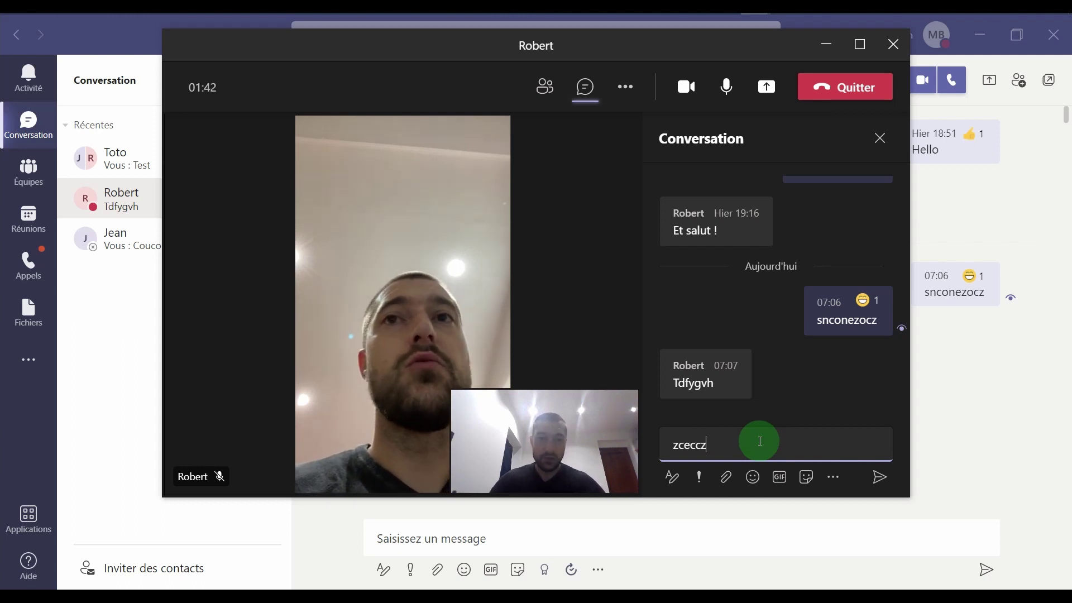
{"action": "key", "text": "Return"}
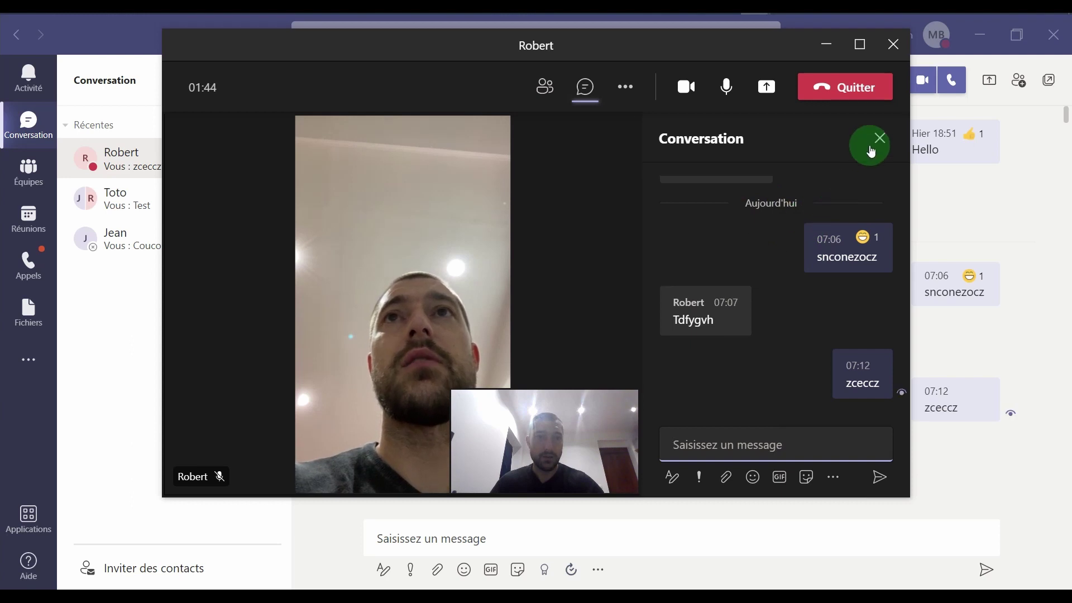
{"action": "left_click", "coordinate": [878, 139]}
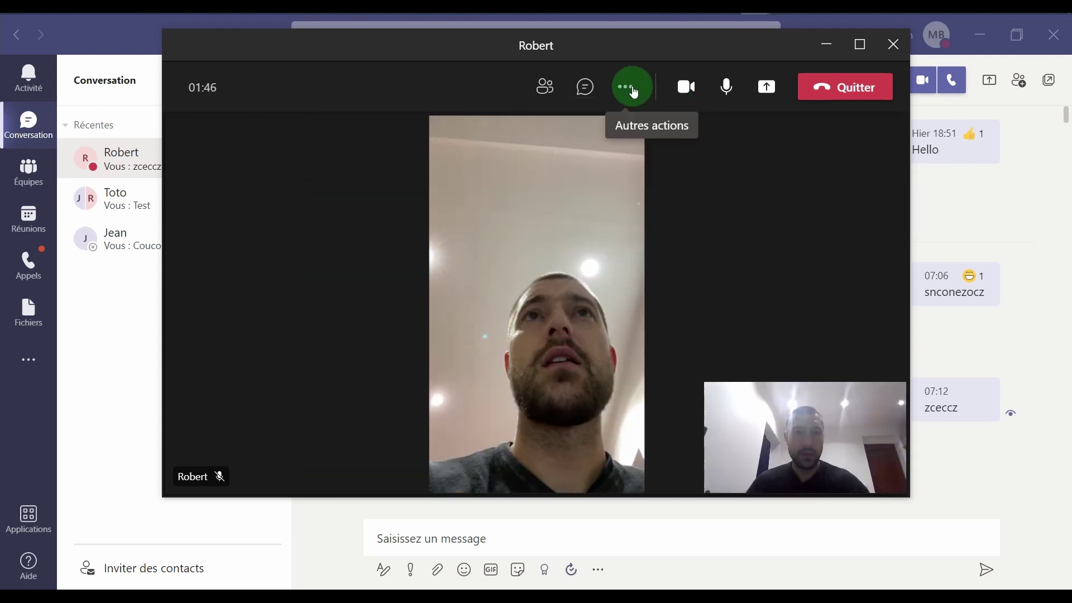
Open the background effects for the call and preview the blurred background ("Flouter l'arrière-plan")
{"action": "left_click", "coordinate": [631, 91]}
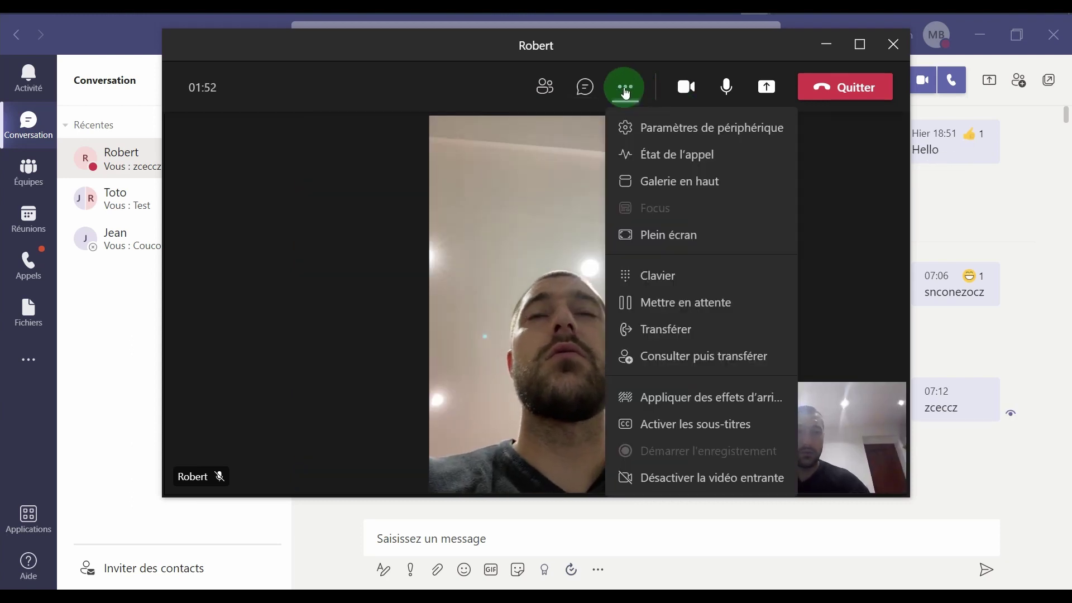
{"action": "left_click", "coordinate": [655, 132]}
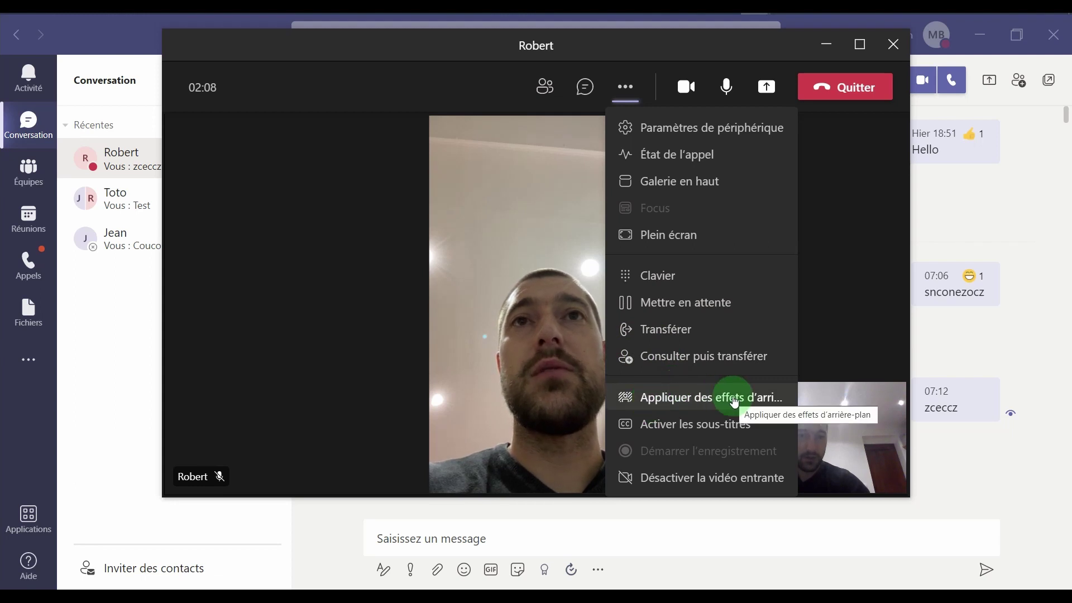
{"action": "left_click", "coordinate": [735, 400]}
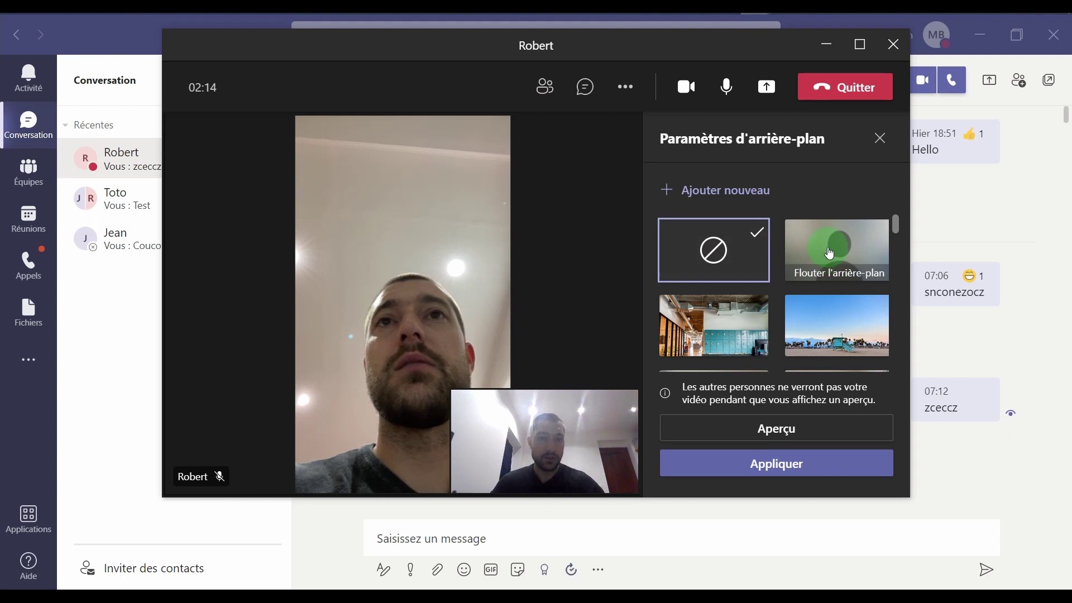
{"action": "left_click", "coordinate": [830, 253]}
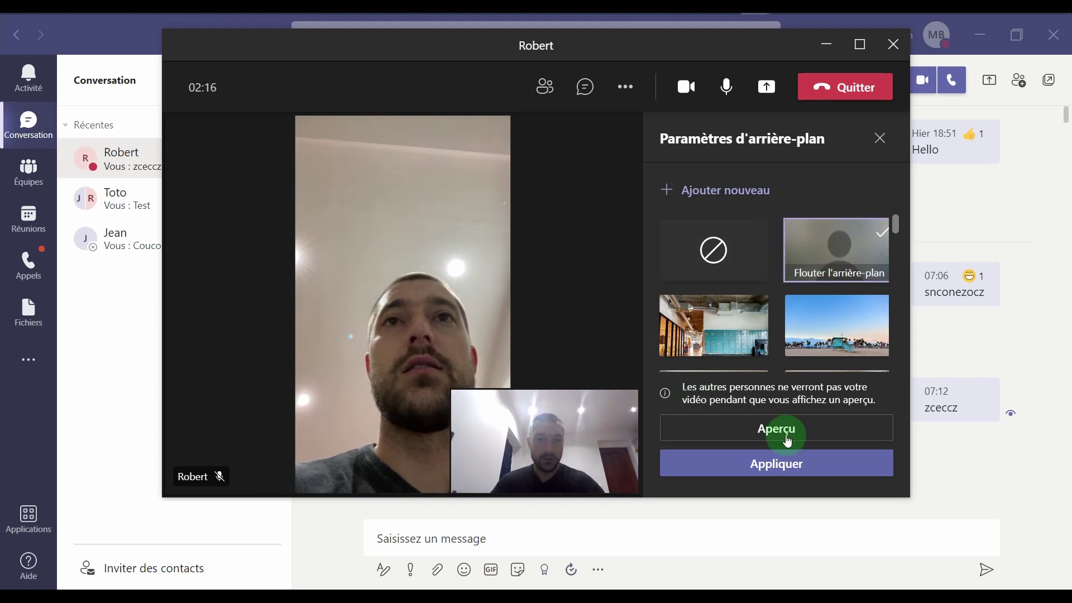
{"action": "left_click", "coordinate": [791, 441]}
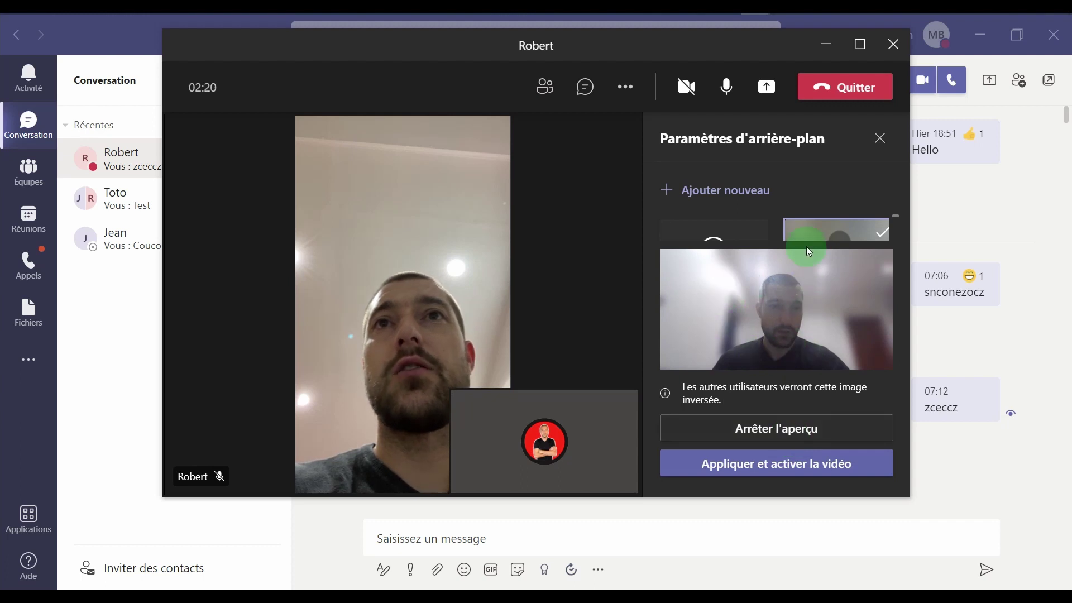
Maximize the call window and preview the "Home" image as the video background
{"action": "left_click", "coordinate": [860, 44]}
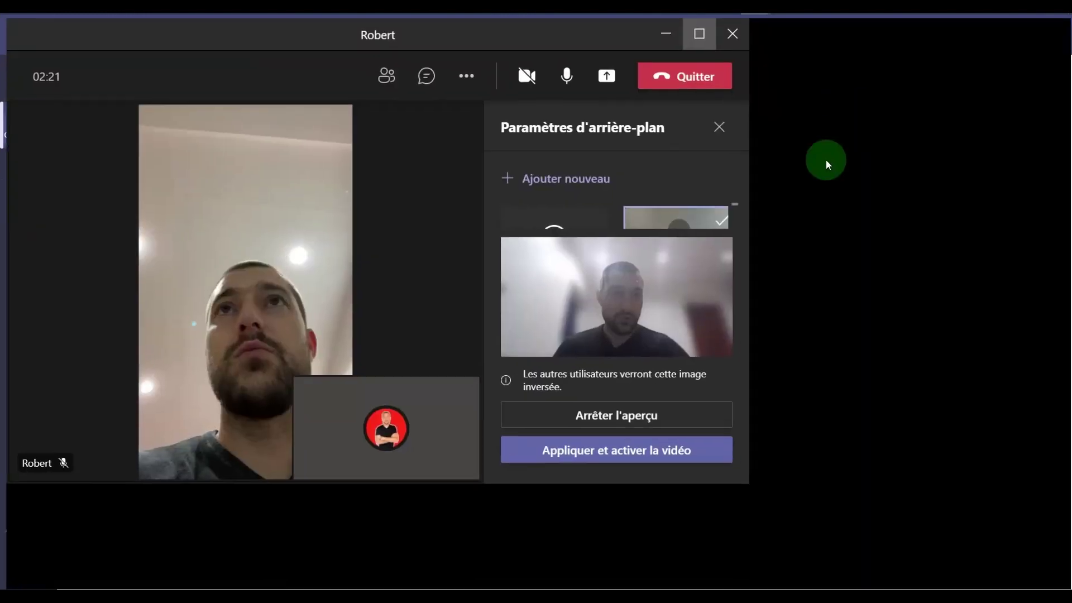
{"action": "scroll", "coordinate": [919, 268], "scroll_direction": "down", "scroll_amount": 2}
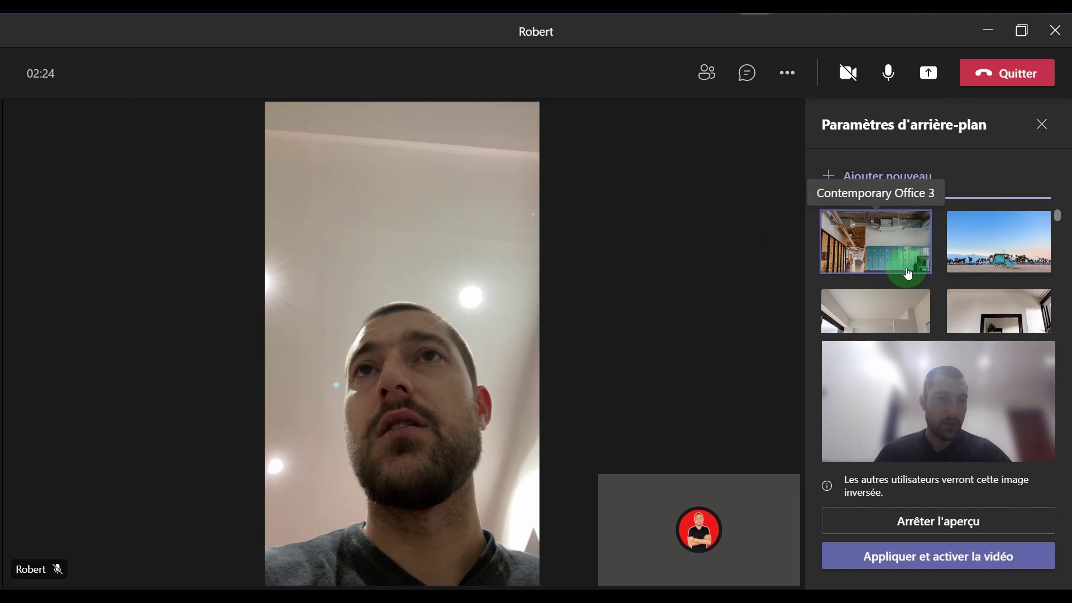
{"action": "scroll", "coordinate": [945, 288], "scroll_direction": "down", "scroll_amount": 2}
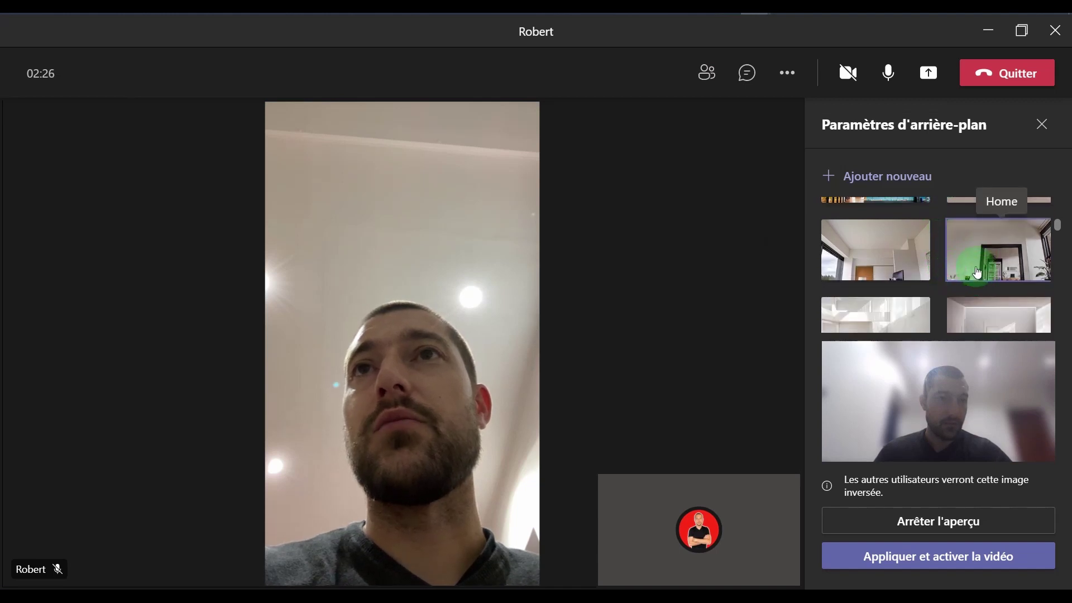
{"action": "left_click", "coordinate": [976, 272]}
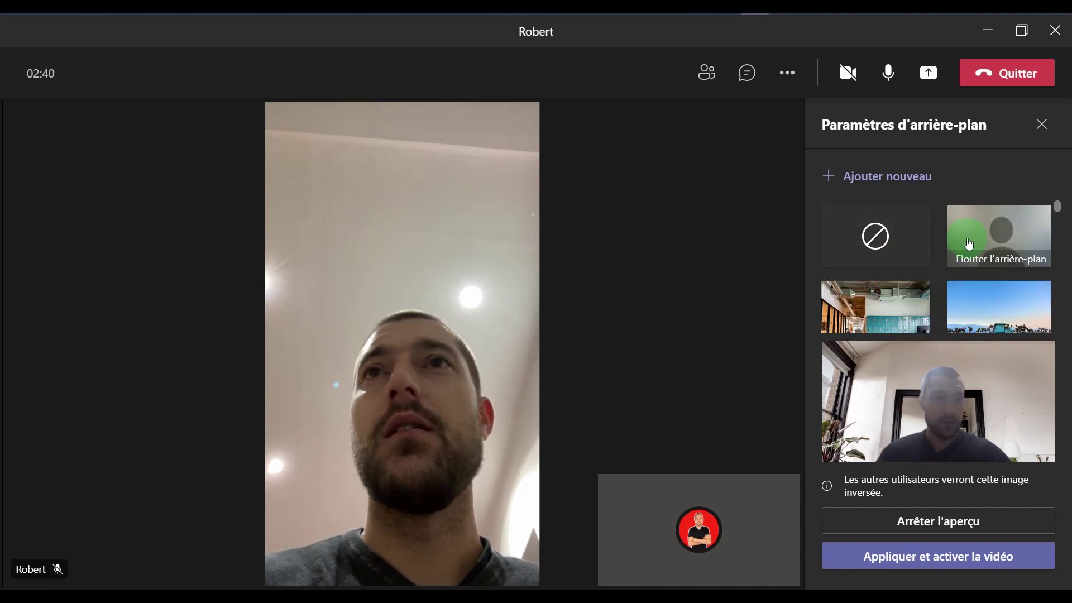
Apply the blurred background with the video turned on, and close the background settings
{"action": "left_click", "coordinate": [959, 244]}
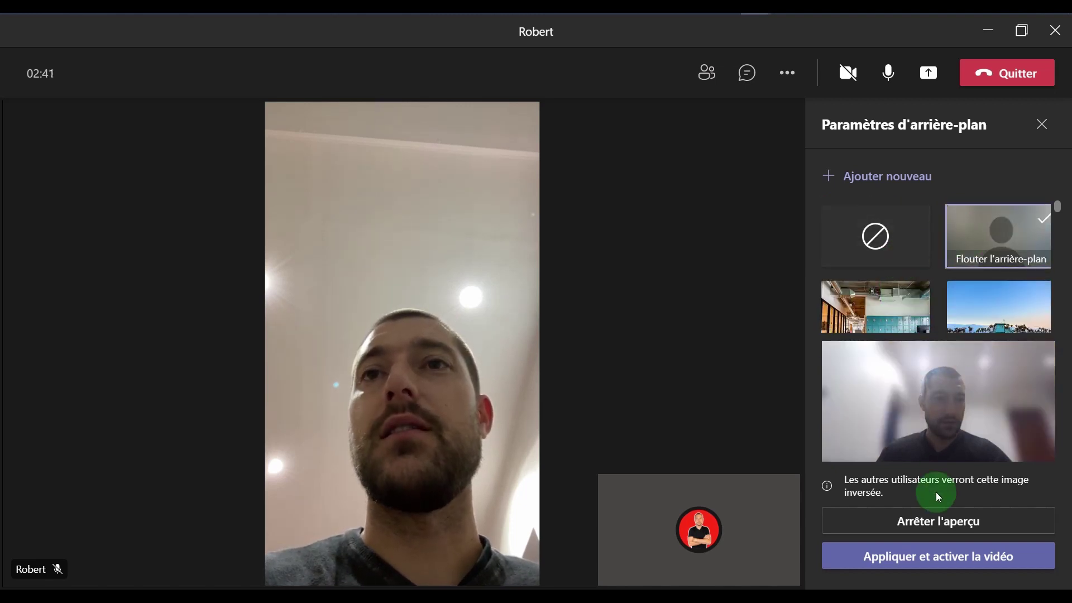
{"action": "left_click", "coordinate": [924, 555]}
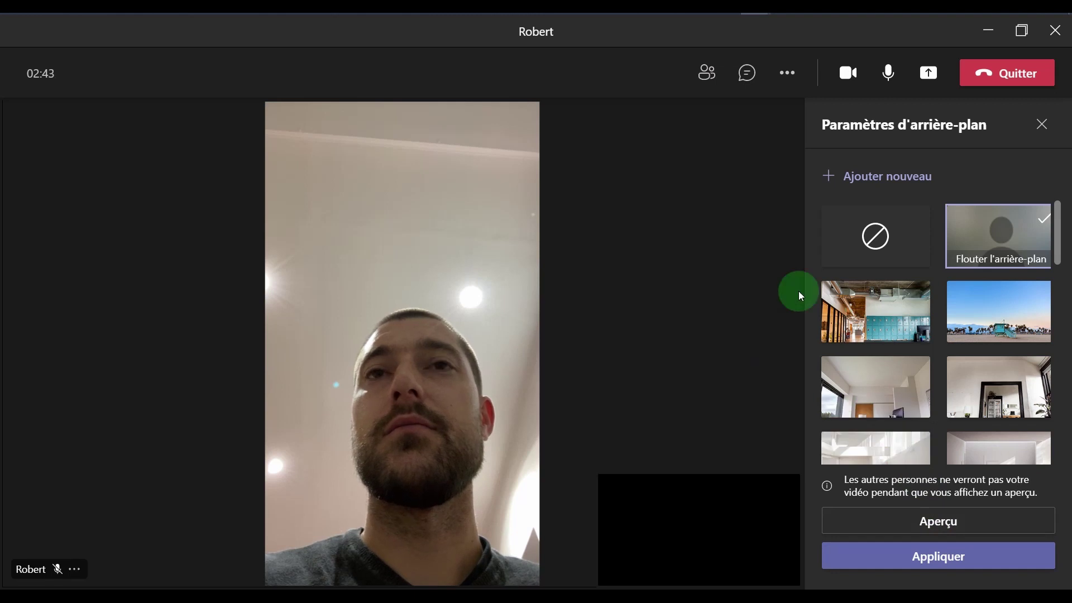
{"action": "left_click", "coordinate": [1040, 121]}
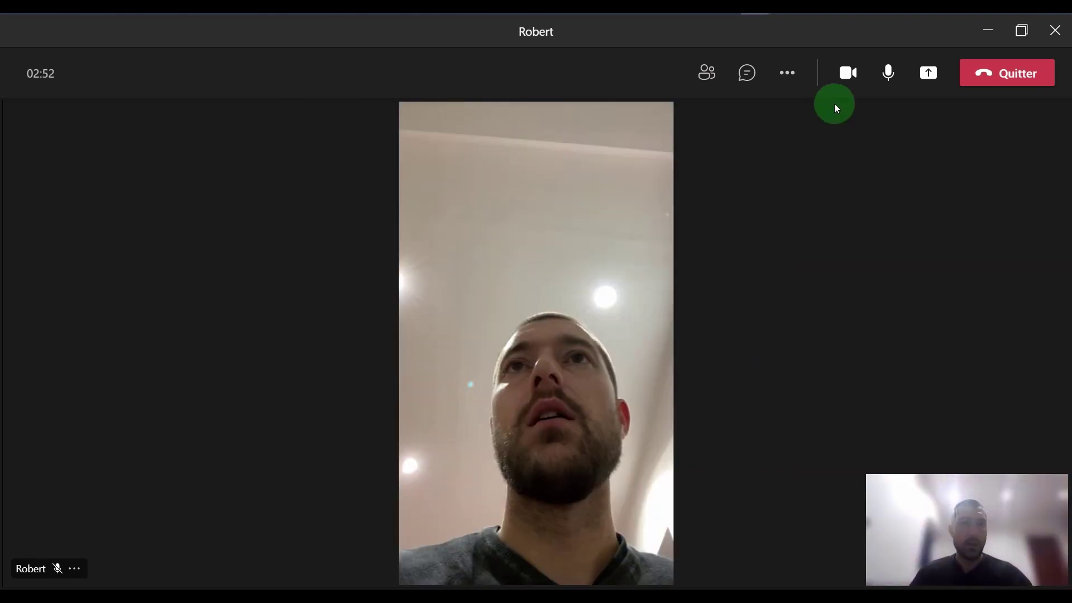
Turn the camera off and back on during the call
{"action": "left_click", "coordinate": [849, 74]}
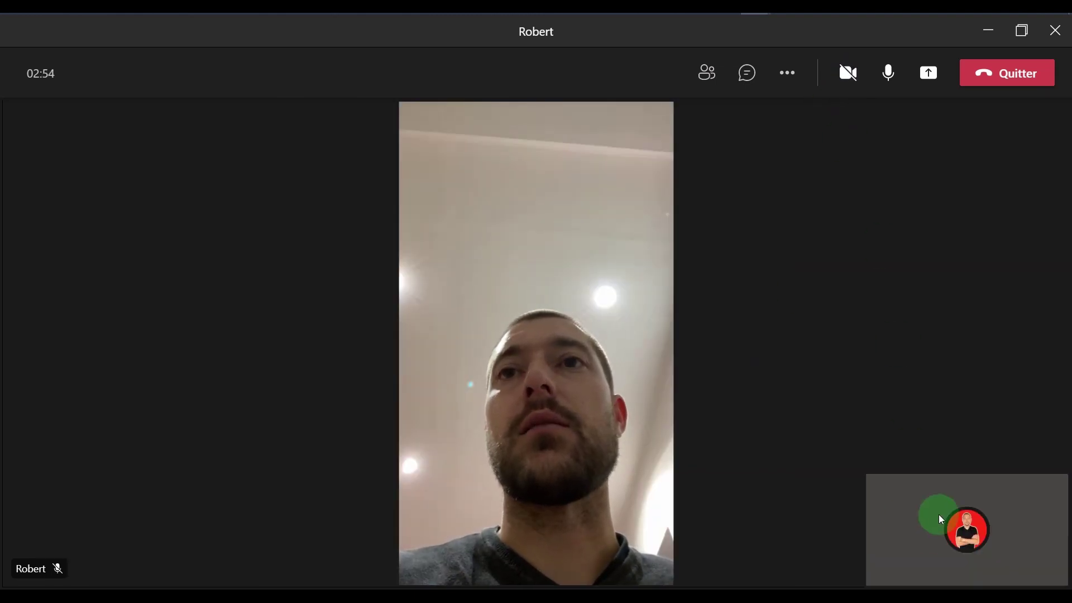
{"action": "left_click", "coordinate": [833, 90]}
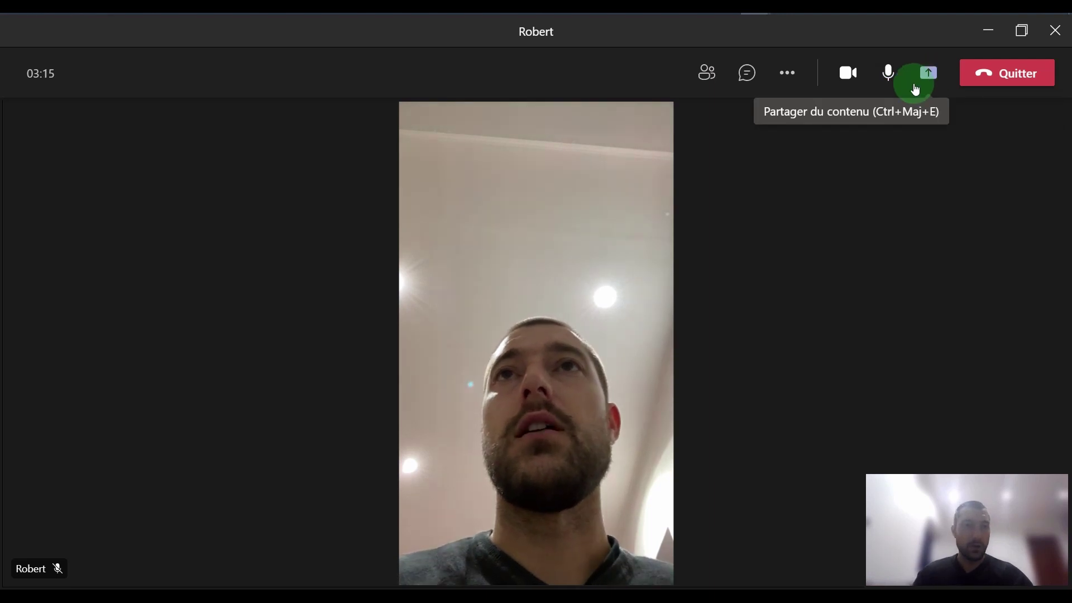
Share the whole screen in the call, and leave the call
{"action": "left_click", "coordinate": [929, 88]}
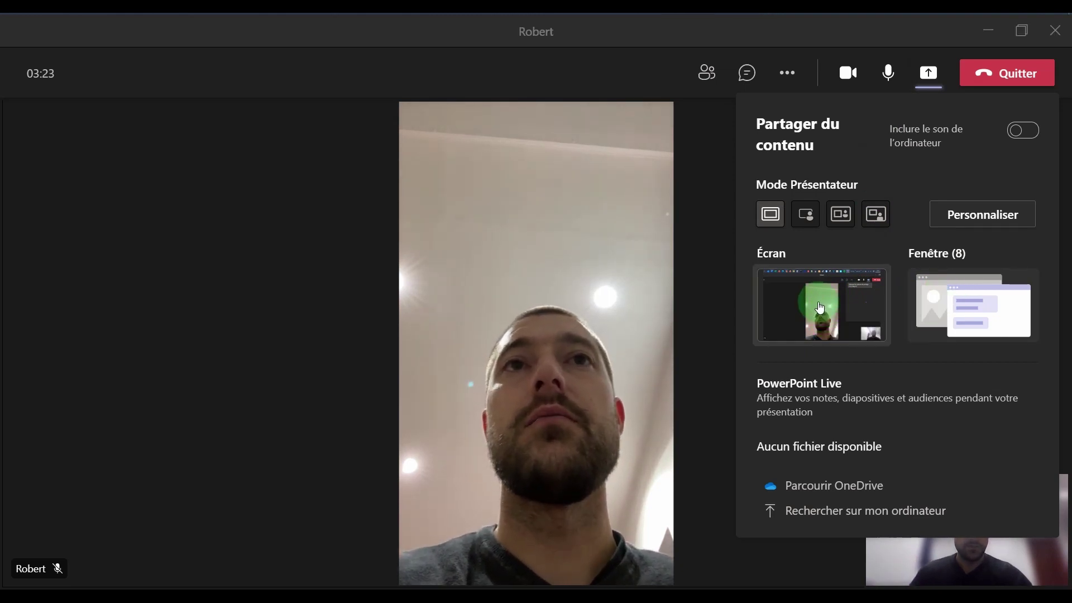
{"action": "left_click", "coordinate": [819, 308]}
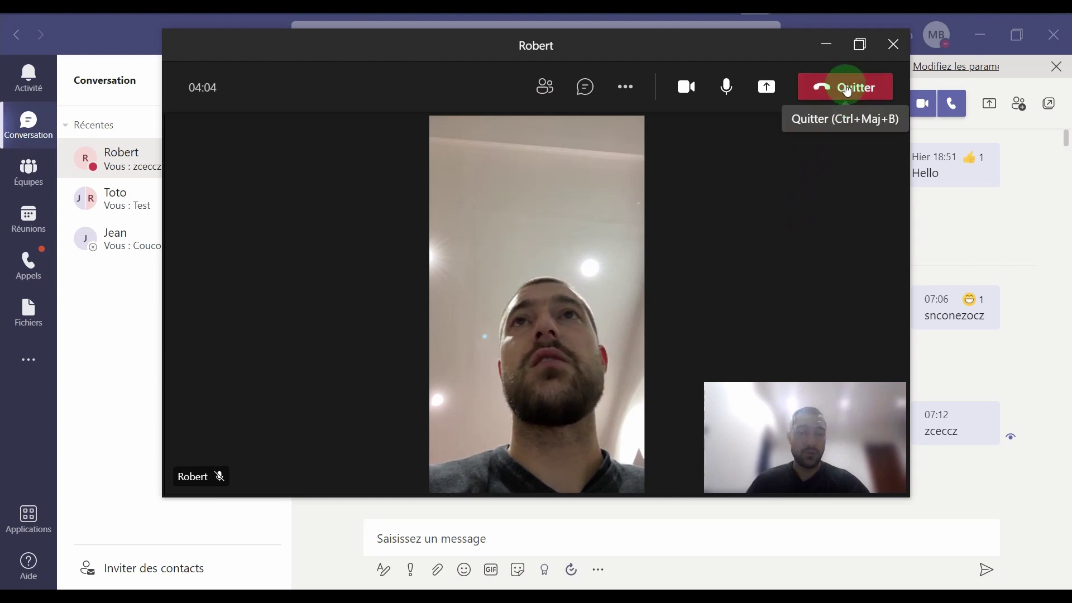
{"action": "left_click", "coordinate": [848, 90]}
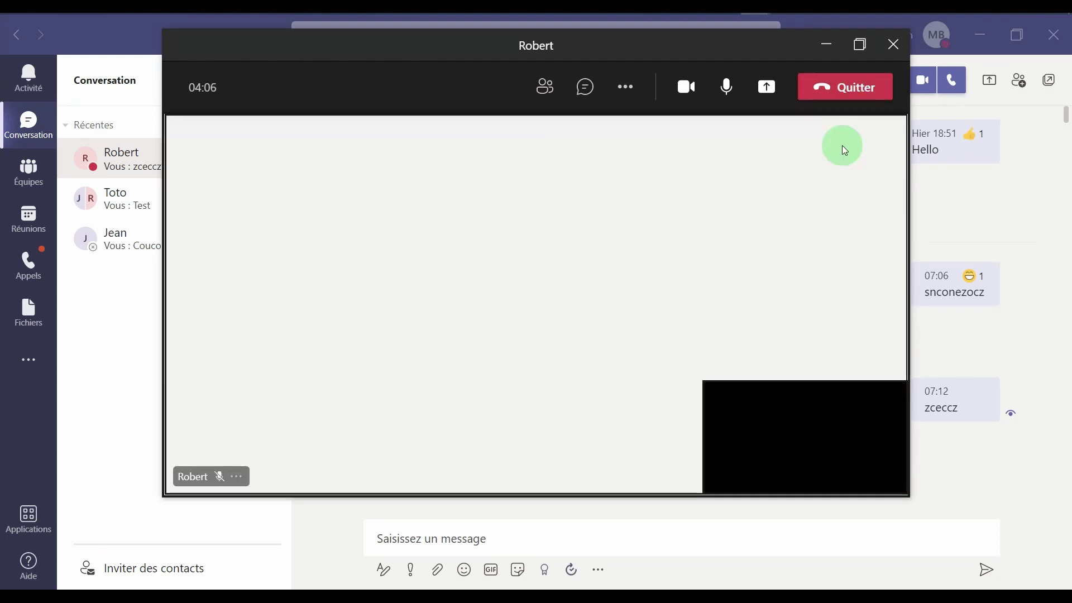
{"action": "left_click", "coordinate": [569, 357]}
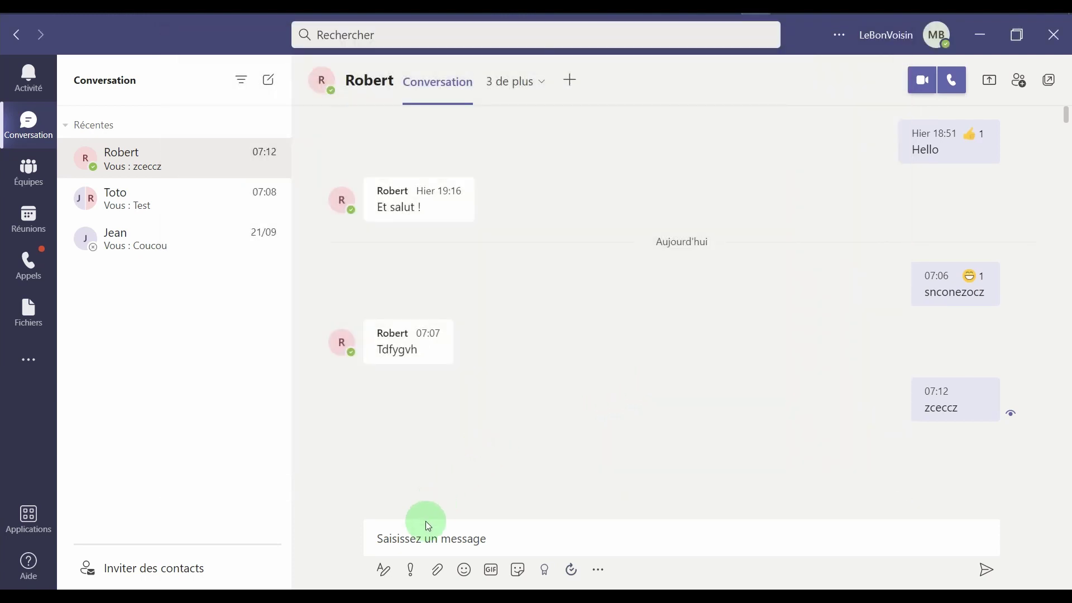
Expand the message formatting options, and view the highlight colours and the delivery priority choices
{"action": "left_click", "coordinate": [379, 576]}
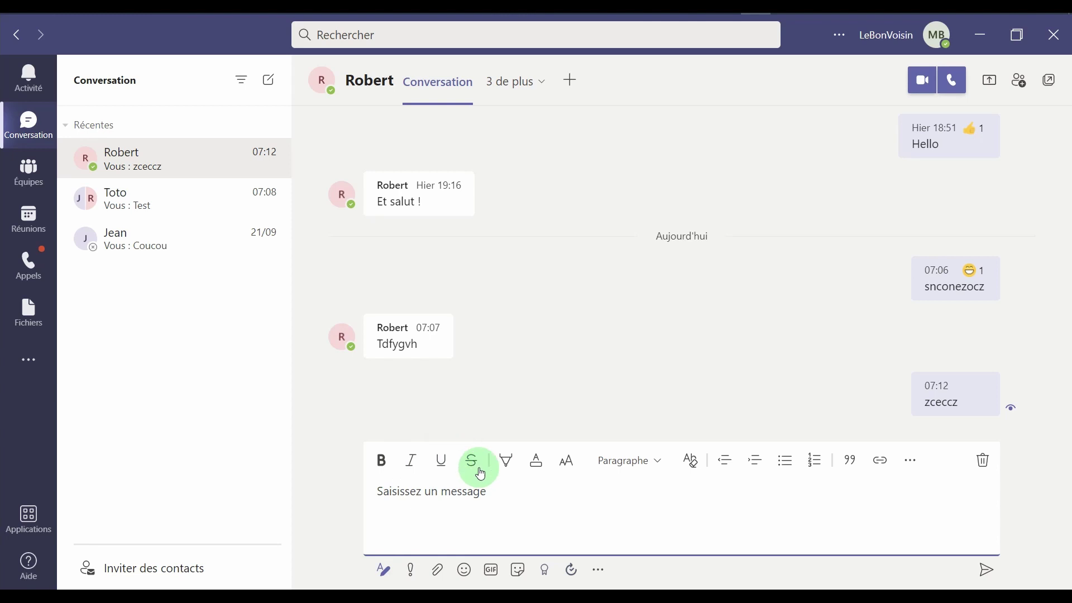
{"action": "left_click", "coordinate": [510, 463]}
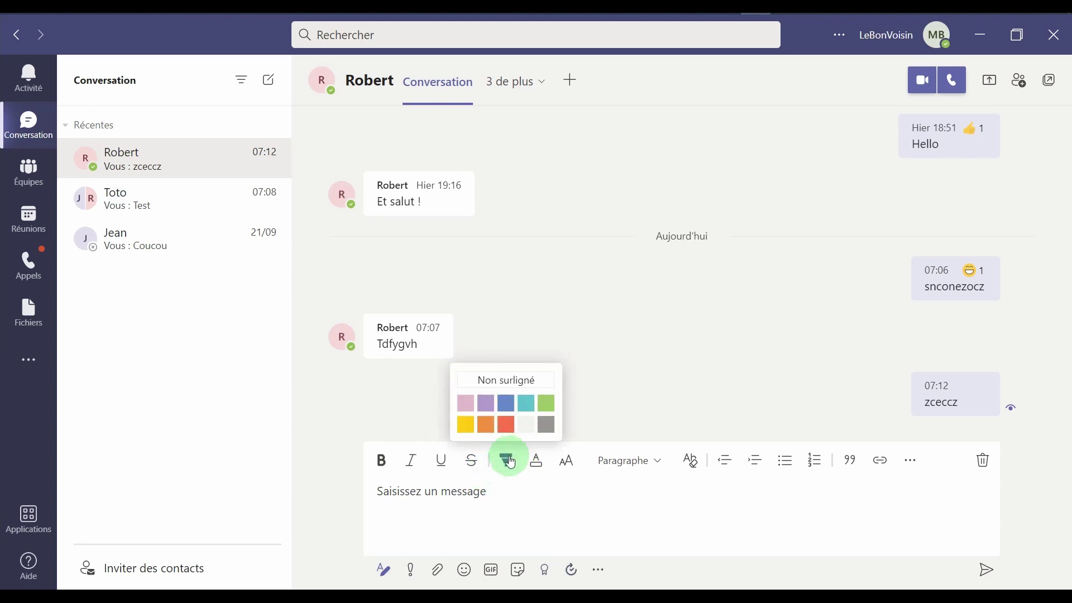
{"action": "left_click", "coordinate": [496, 480]}
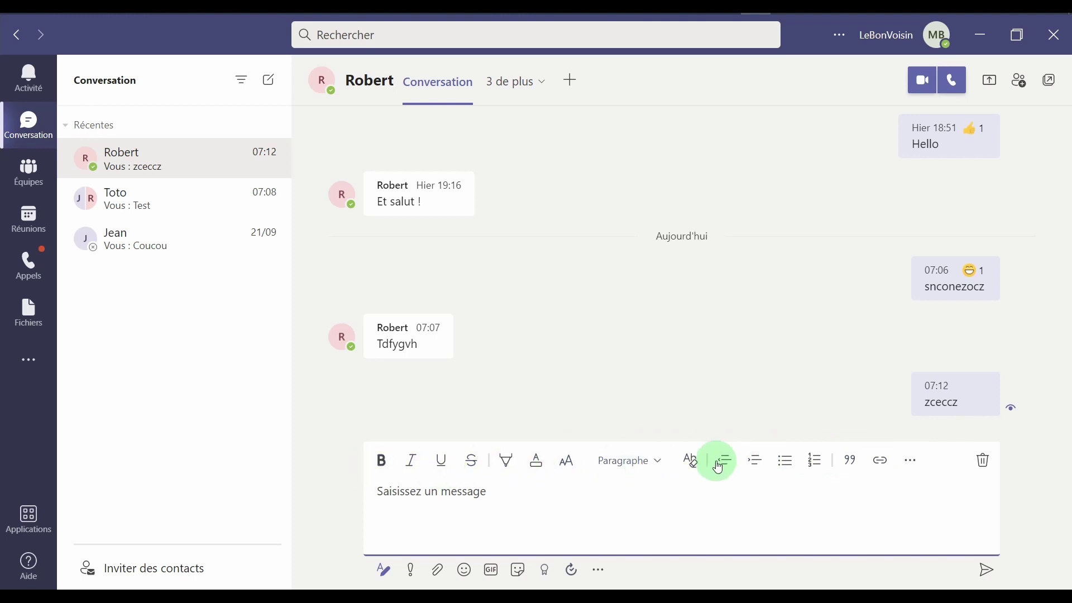
{"action": "left_click", "coordinate": [410, 570]}
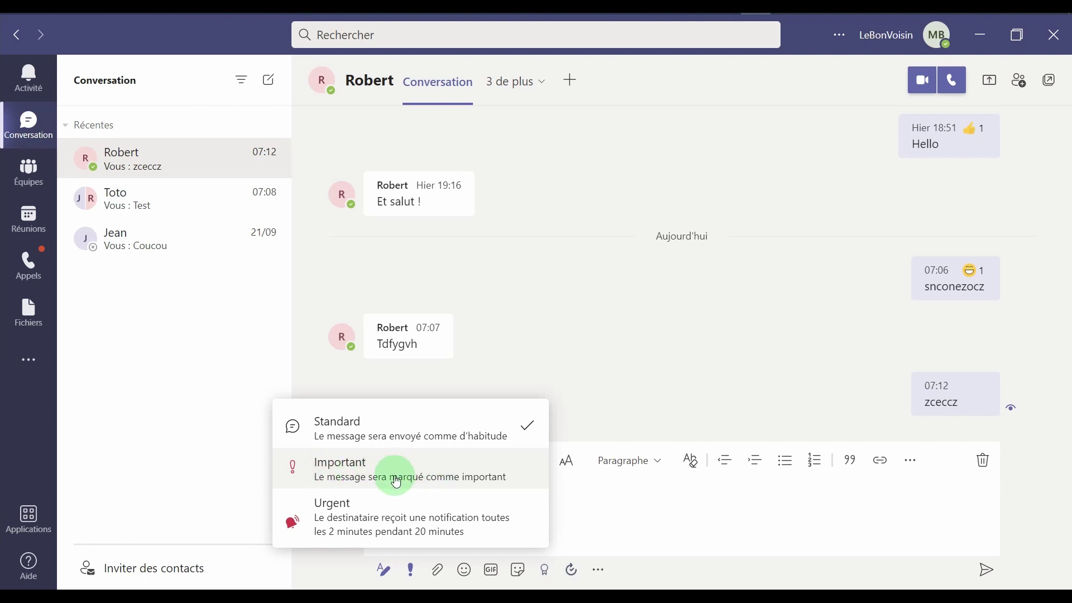
Mark the new message as Important, and send it with the text "crv"
{"action": "left_click", "coordinate": [325, 477]}
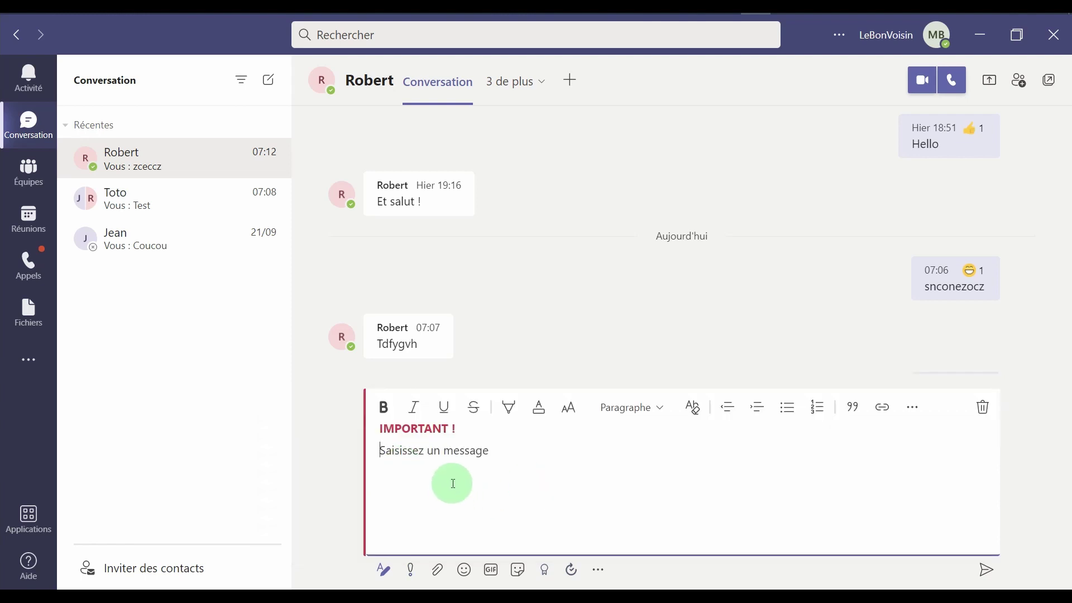
{"action": "type", "text": "crv"}
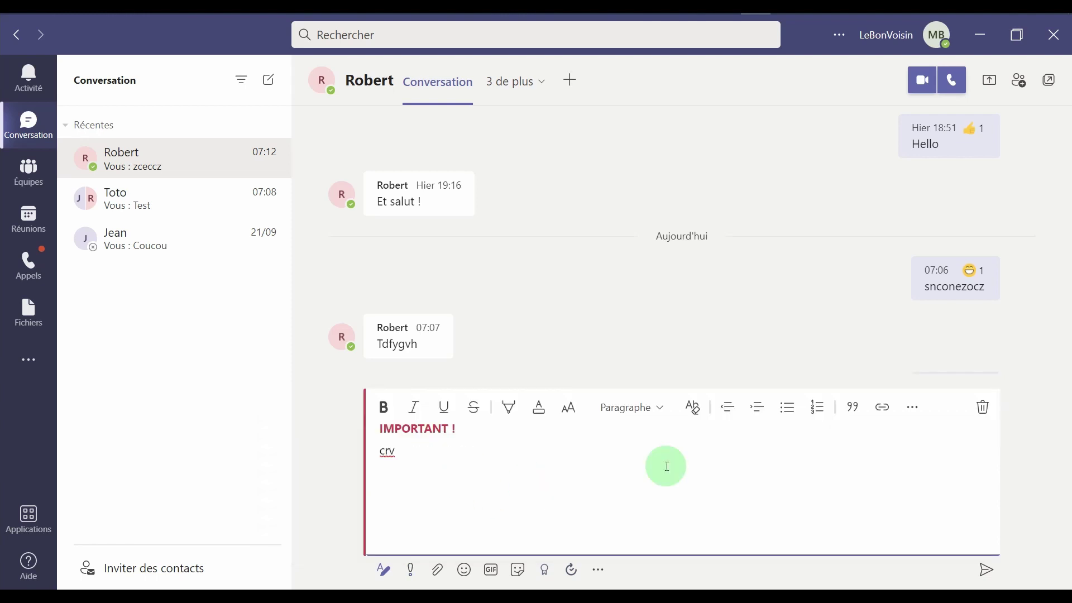
{"action": "left_click", "coordinate": [987, 569]}
{"action": "mouse_move", "coordinate": [972, 452]}
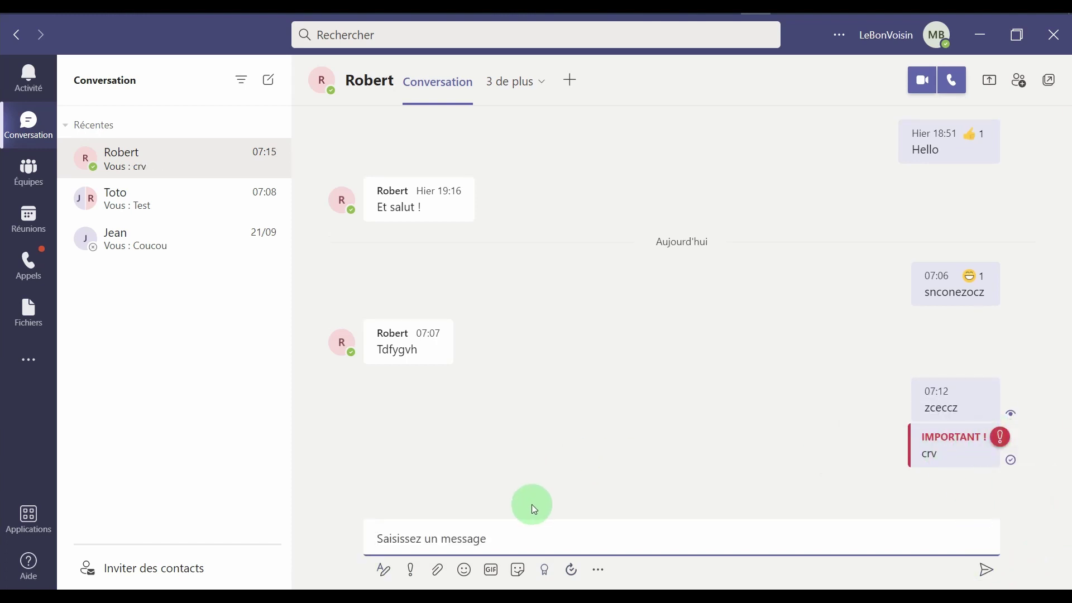
Send the message "egevvre" in the same chat with Urgent priority
{"action": "left_click", "coordinate": [411, 569]}
{"action": "left_click", "coordinate": [413, 528]}
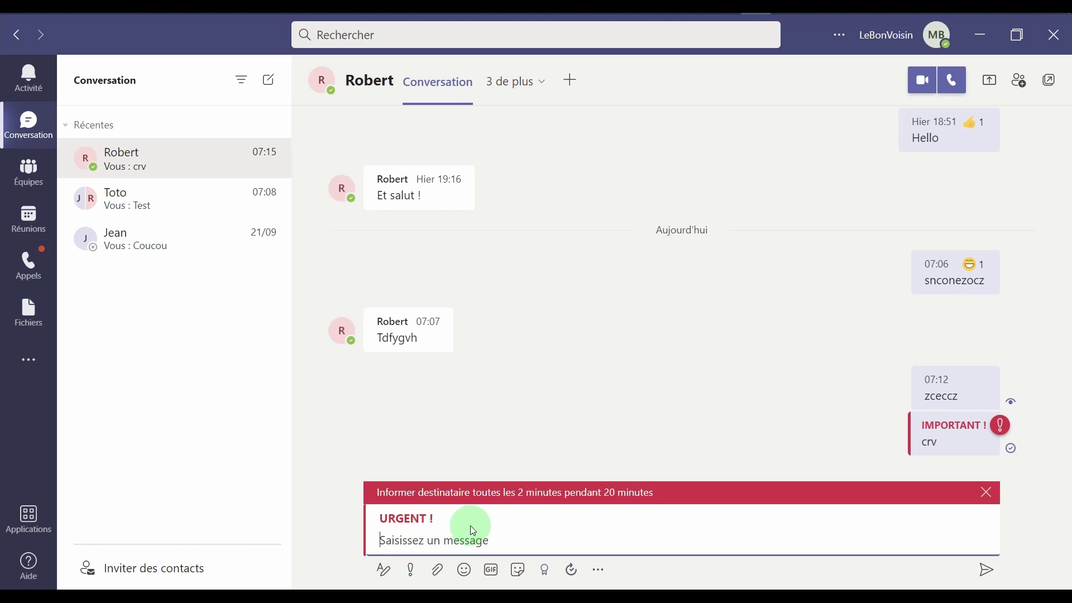
{"action": "type", "text": "egevvre"}
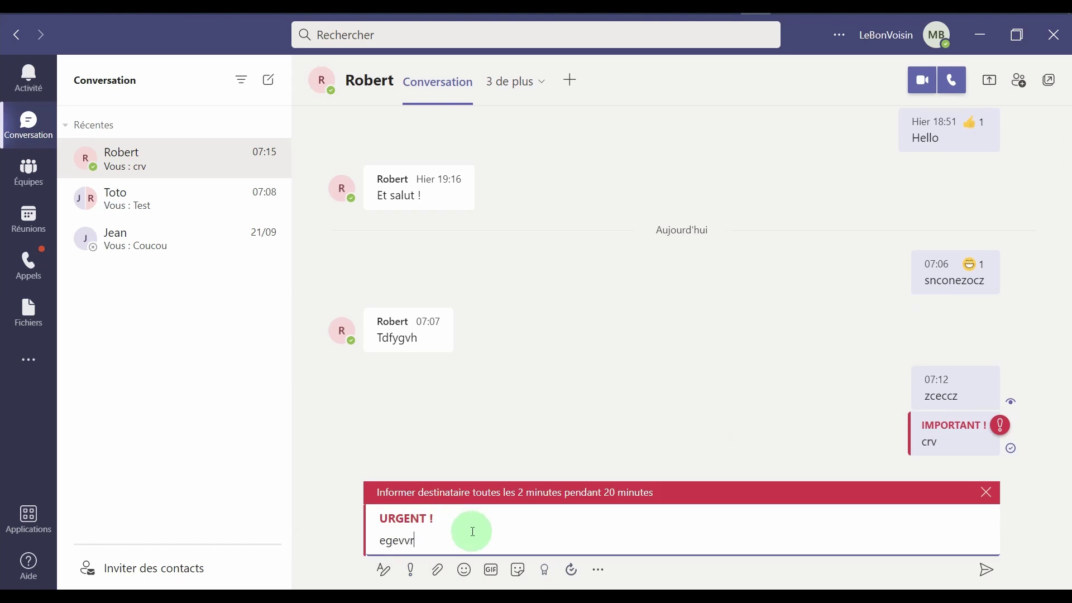
{"action": "key", "text": "Return"}
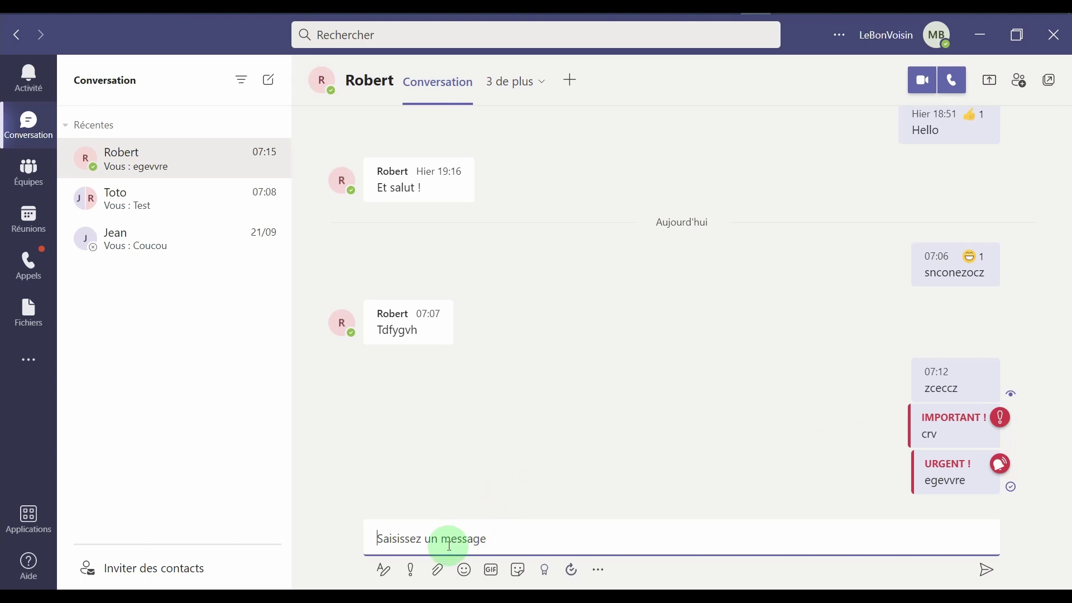
View the file attachment option and the emoji choices for the chat message, and close them
{"action": "left_click", "coordinate": [440, 572]}
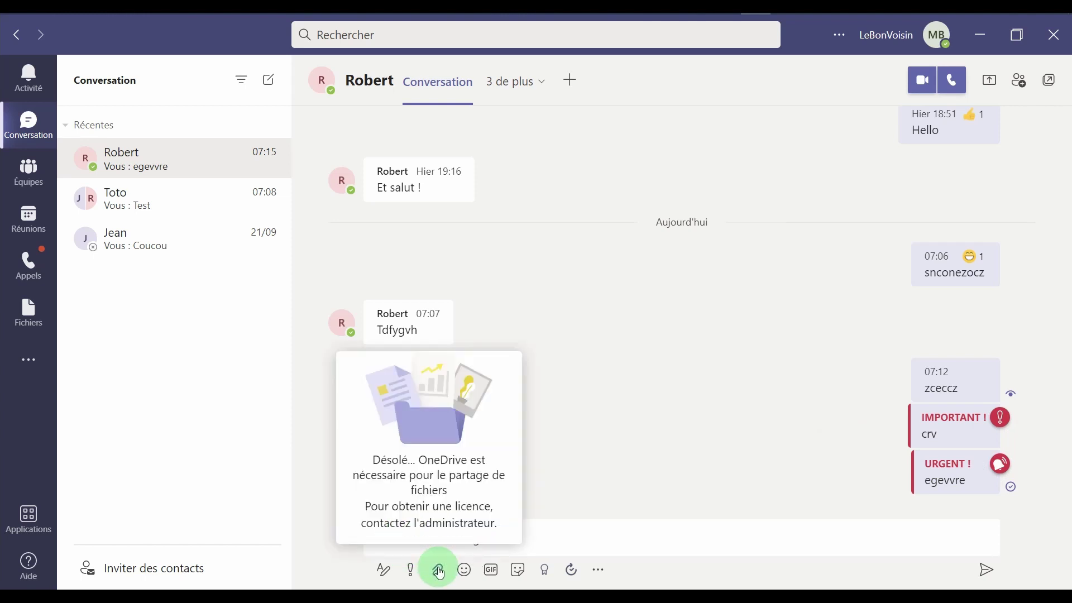
{"action": "left_click", "coordinate": [535, 535]}
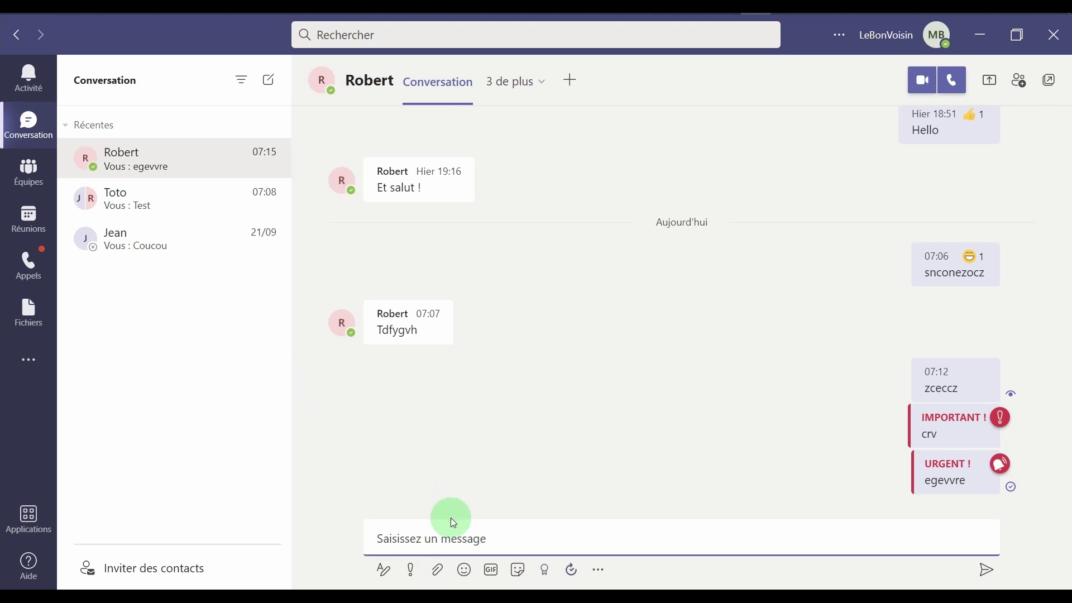
{"action": "left_click", "coordinate": [466, 575]}
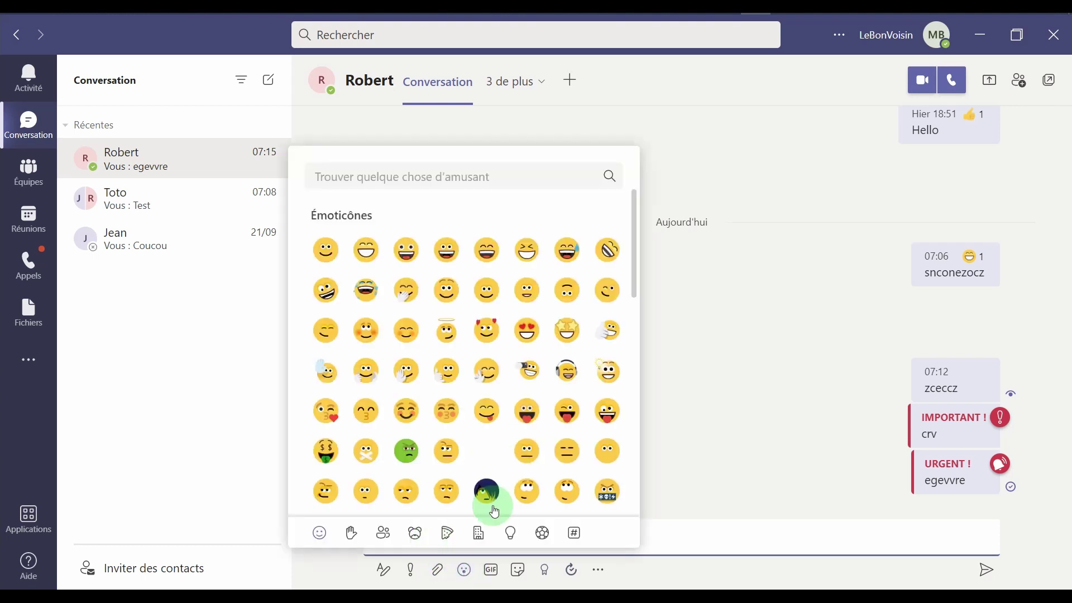
{"action": "left_click", "coordinate": [625, 532]}
View the GIF choices and look through the sticker and meme categories for the chat message
{"action": "left_click", "coordinate": [483, 575]}
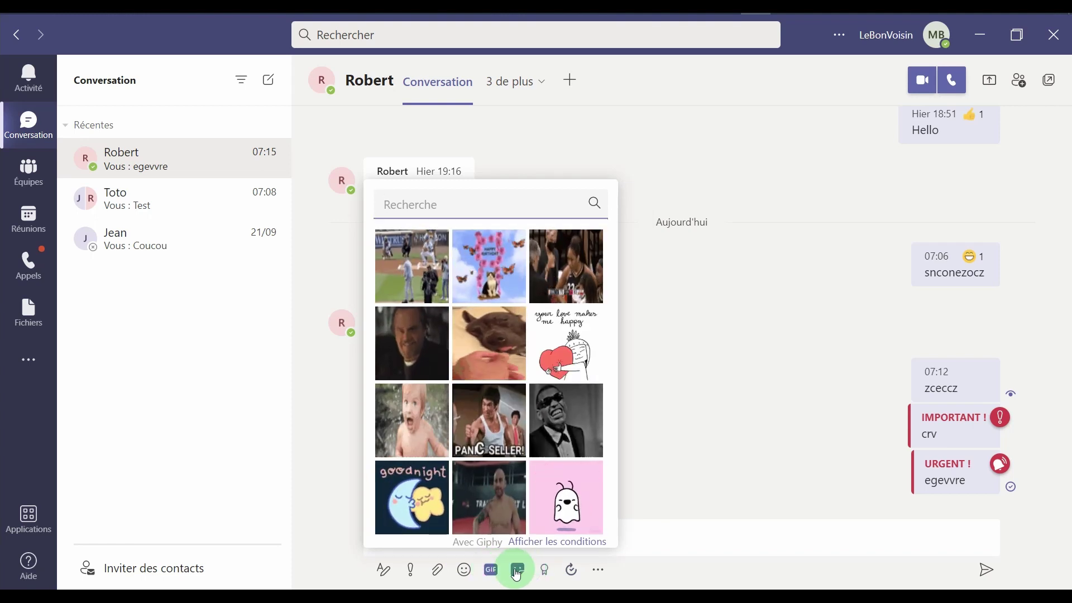
{"action": "left_click", "coordinate": [519, 570]}
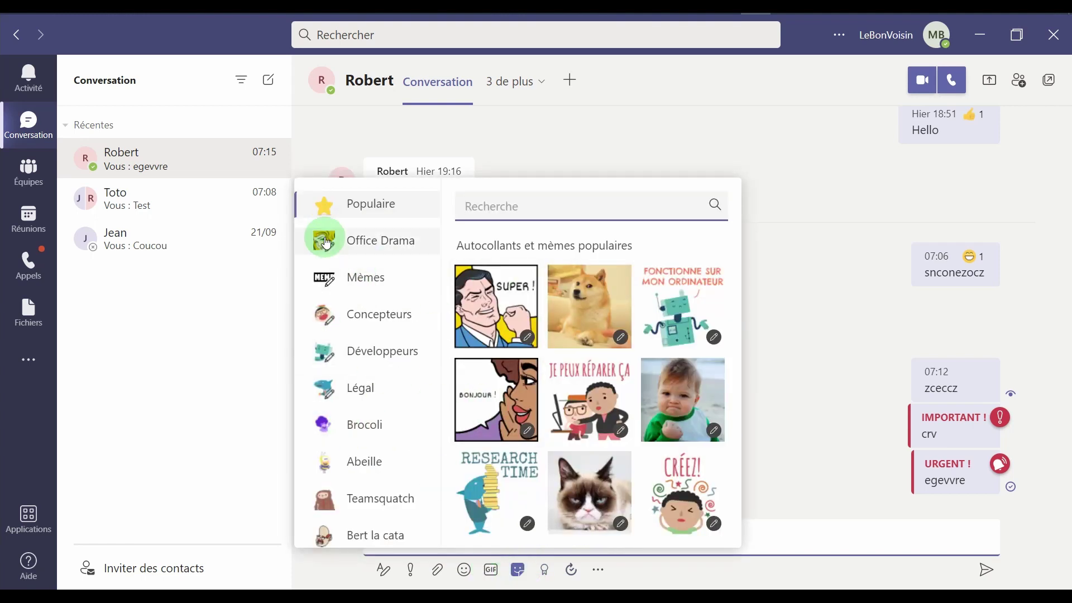
{"action": "scroll", "coordinate": [374, 357], "scroll_direction": "down", "scroll_amount": 3}
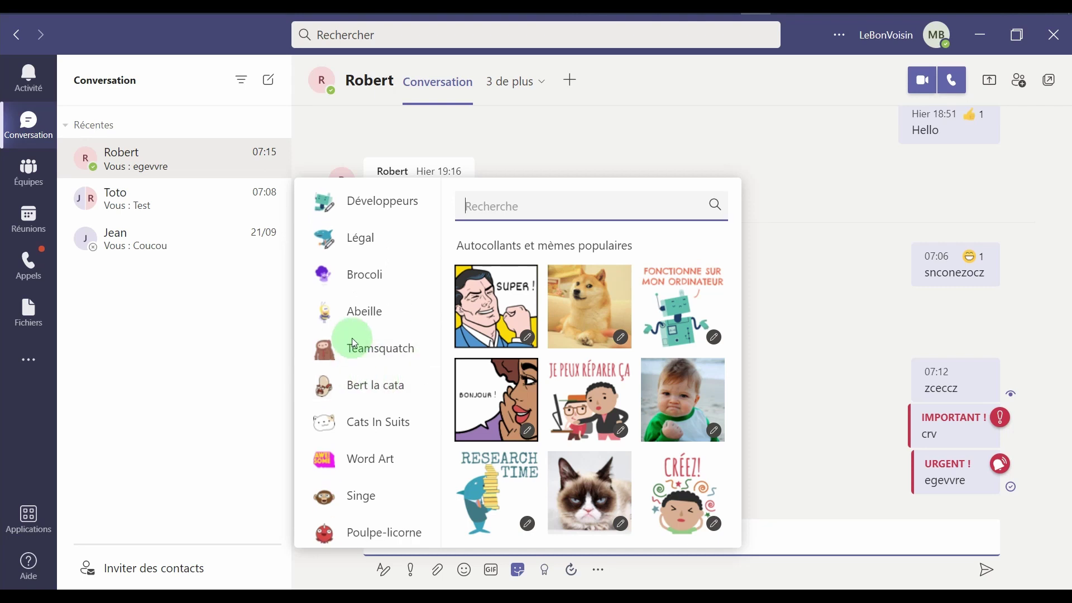
{"action": "scroll", "coordinate": [357, 341], "scroll_direction": "up", "scroll_amount": 3}
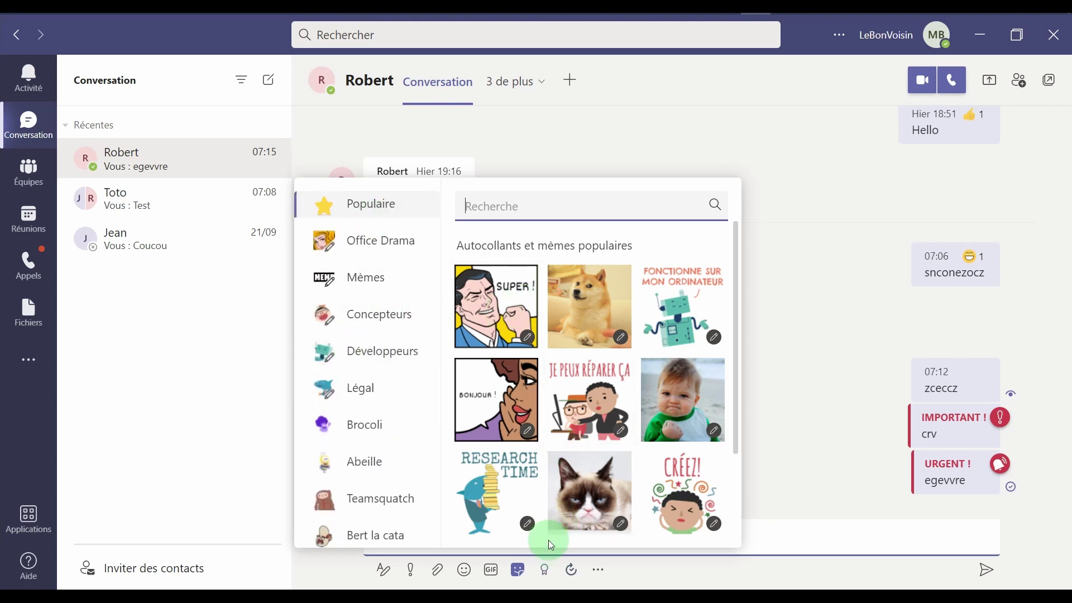
View the praise badges and the additional messaging apps without sending anything
{"action": "left_click", "coordinate": [549, 576]}
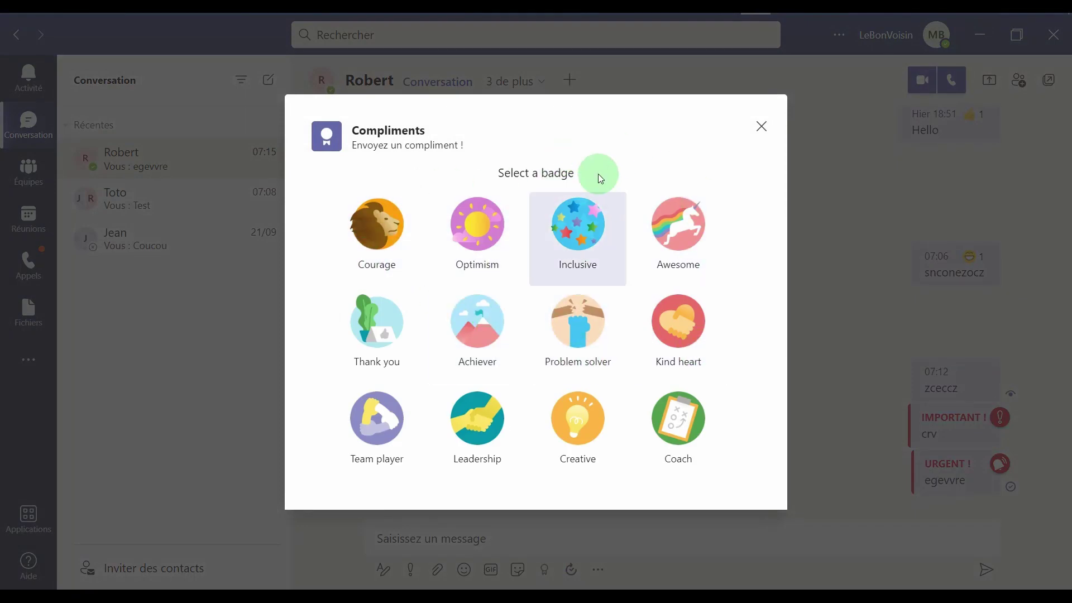
{"action": "left_click", "coordinate": [762, 127]}
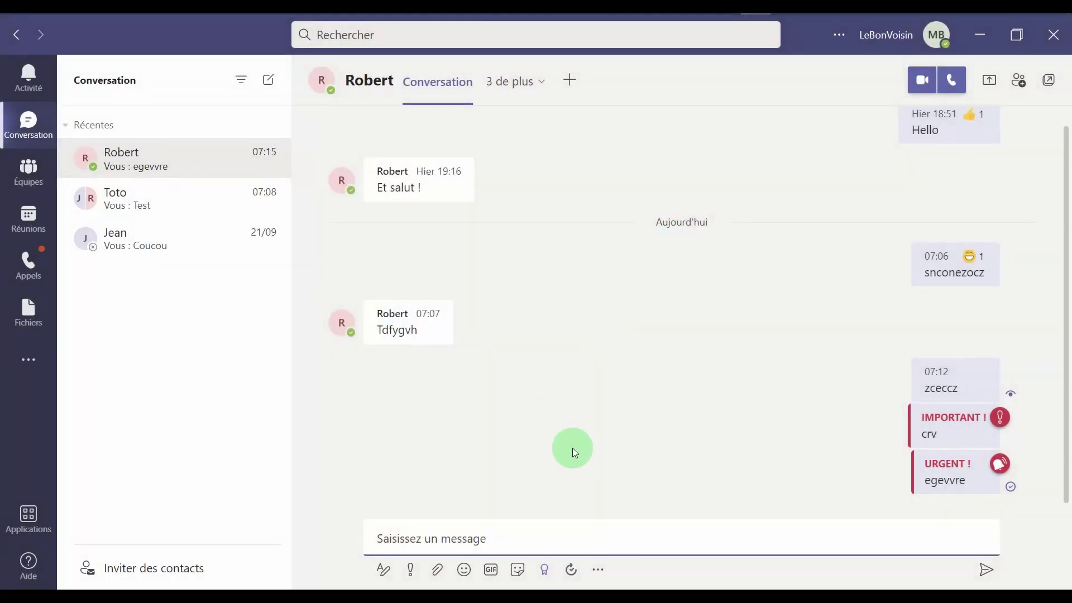
{"action": "left_click", "coordinate": [598, 569]}
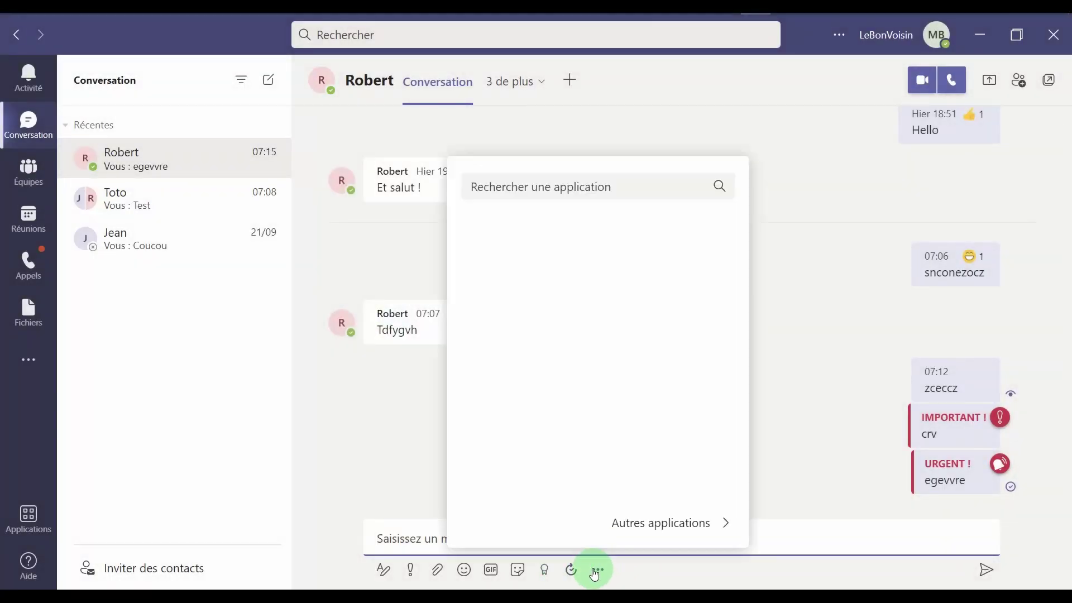
{"action": "left_click", "coordinate": [433, 396]}
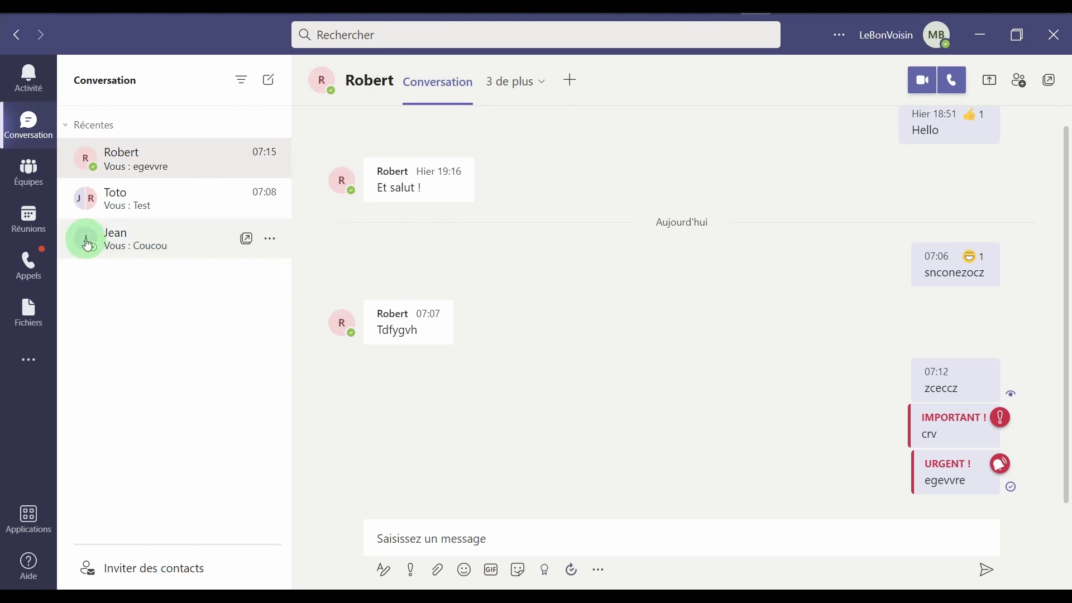
Reply "cczercr" to the welcome post in the Général channel of the LeBonVoisin team
{"action": "left_click", "coordinate": [32, 179]}
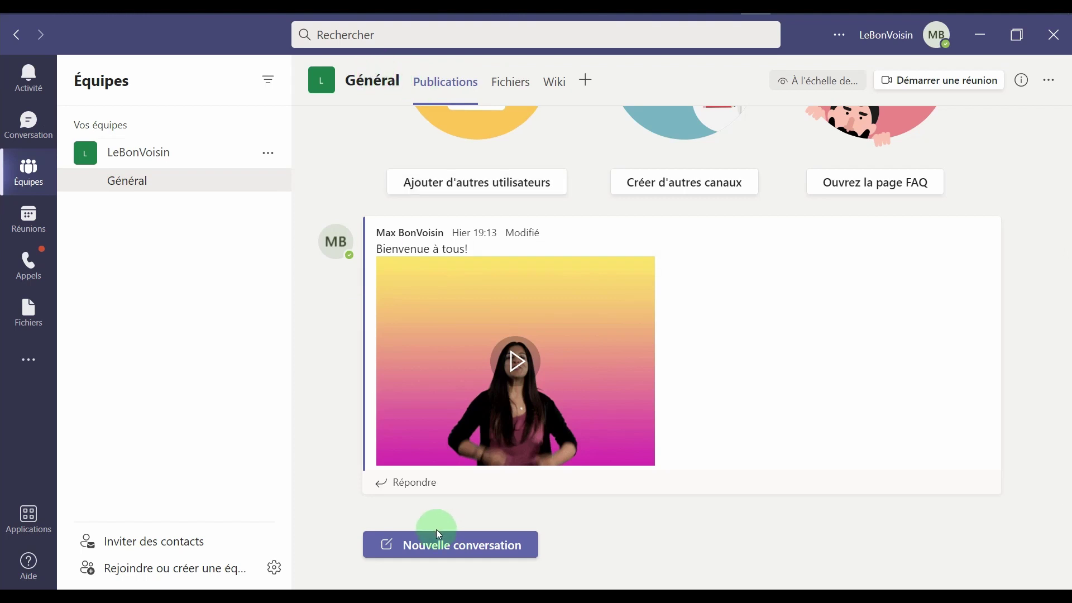
{"action": "left_click", "coordinate": [511, 363]}
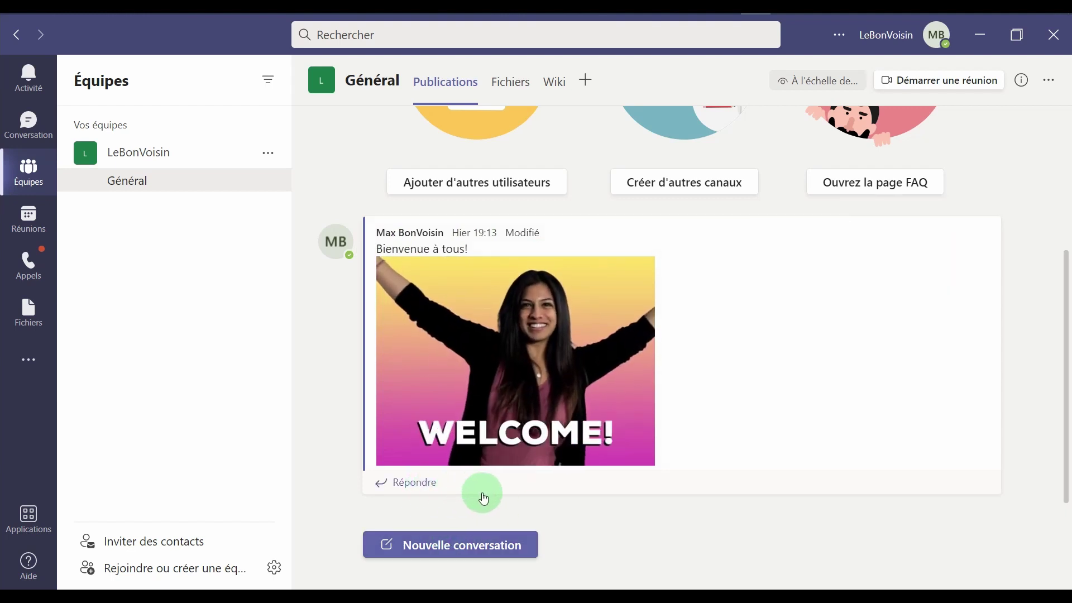
{"action": "left_click", "coordinate": [419, 484]}
{"action": "type", "text": "cczercr"}
{"action": "key", "text": "Return"}
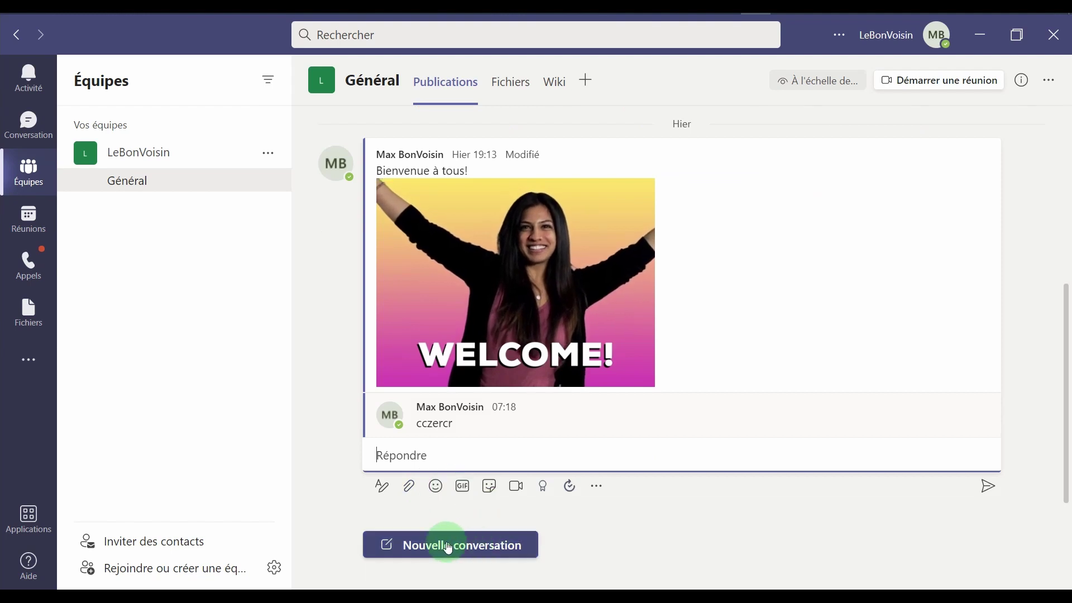
Start a new conversation in the Général channel with the message "nouvelle conversation"
{"action": "left_click", "coordinate": [448, 547]}
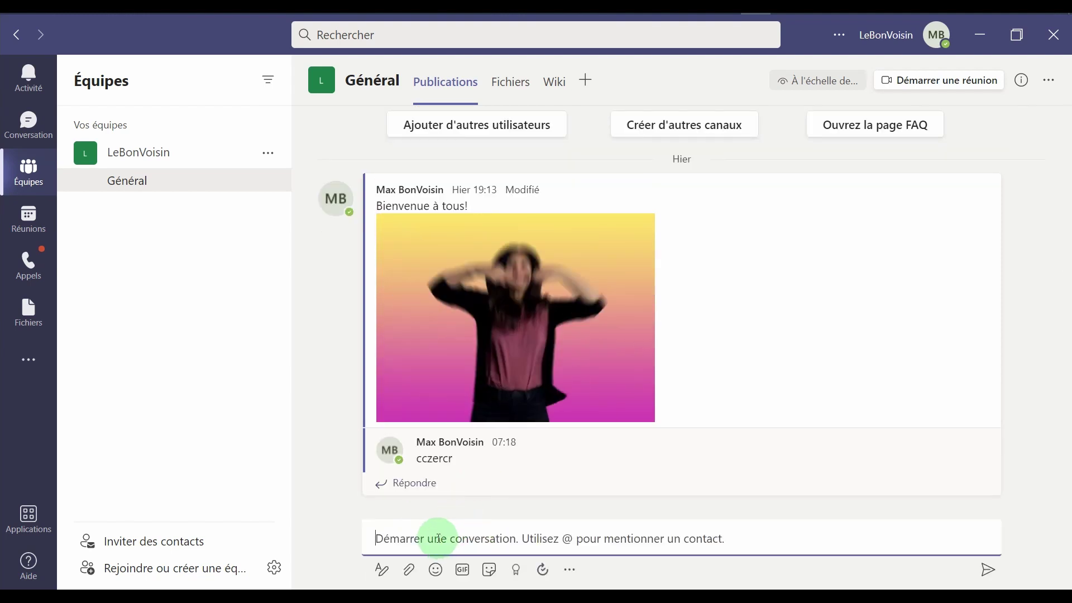
{"action": "type", "text": "nouvelle"}
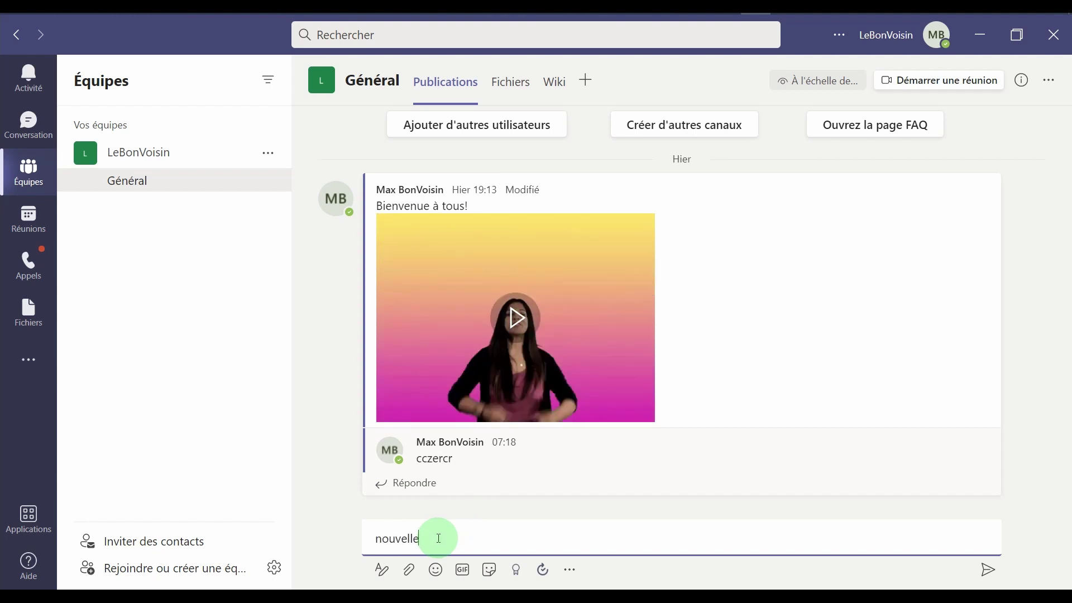
{"action": "type", "text": " conversation"}
{"action": "key", "text": "Return"}
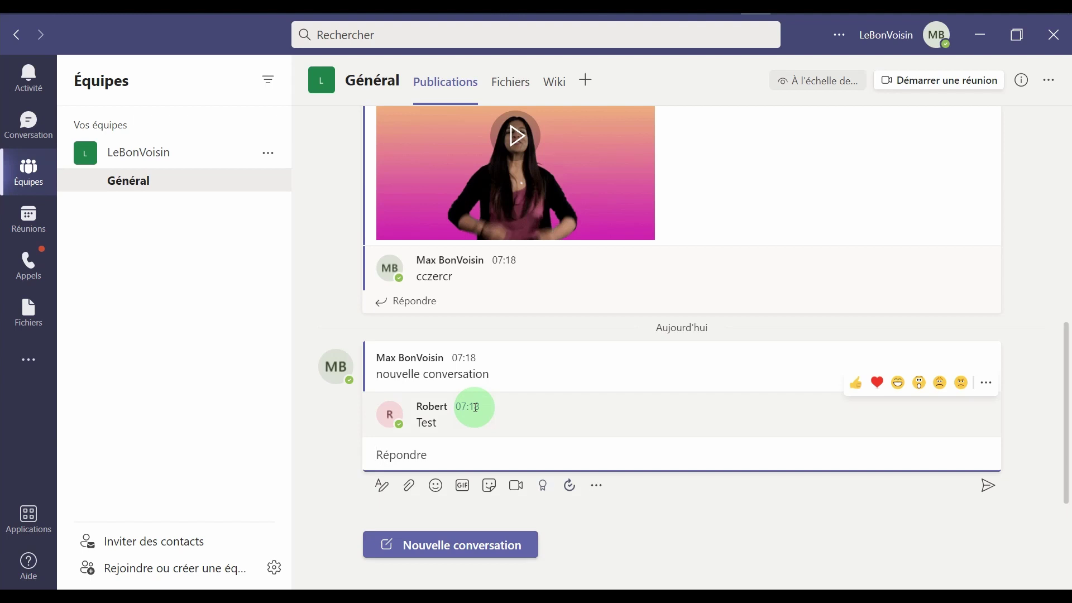
View the Général channel's files page and its Wiki page
{"action": "left_click", "coordinate": [479, 135]}
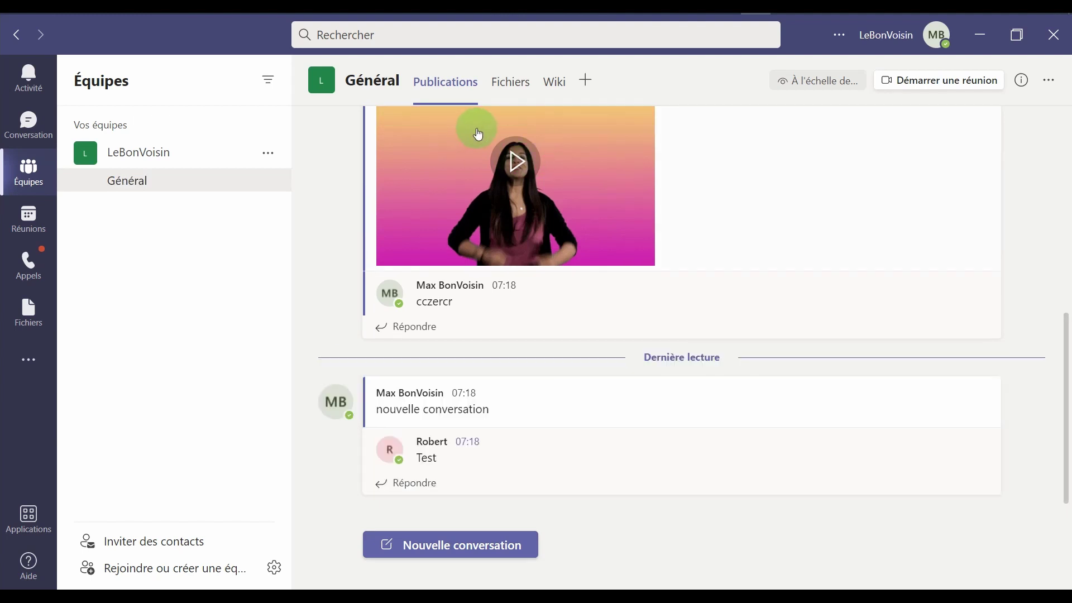
{"action": "left_click", "coordinate": [509, 84]}
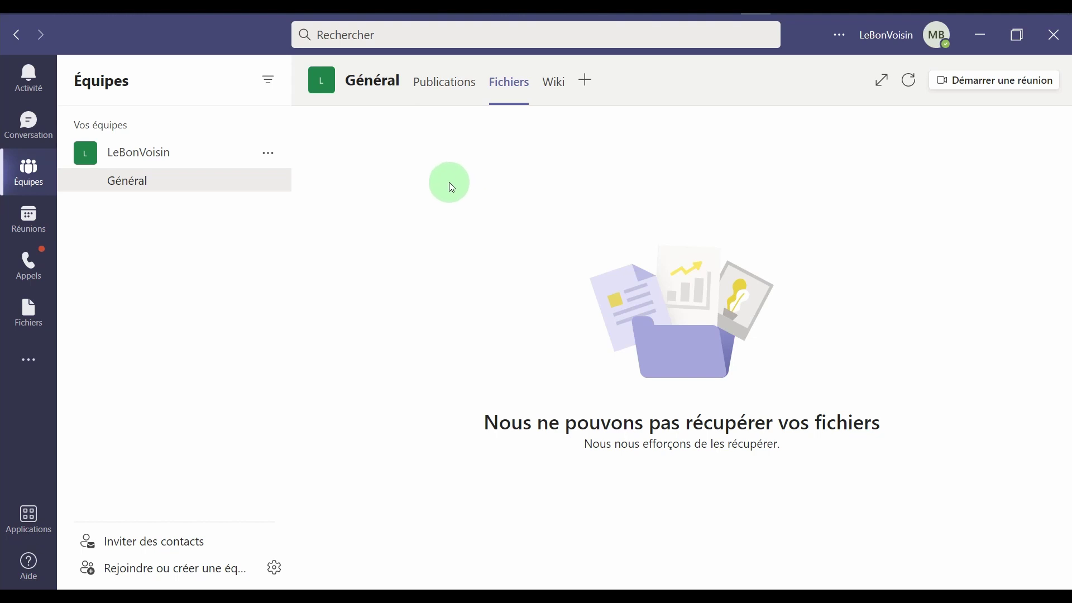
{"action": "left_click", "coordinate": [556, 82]}
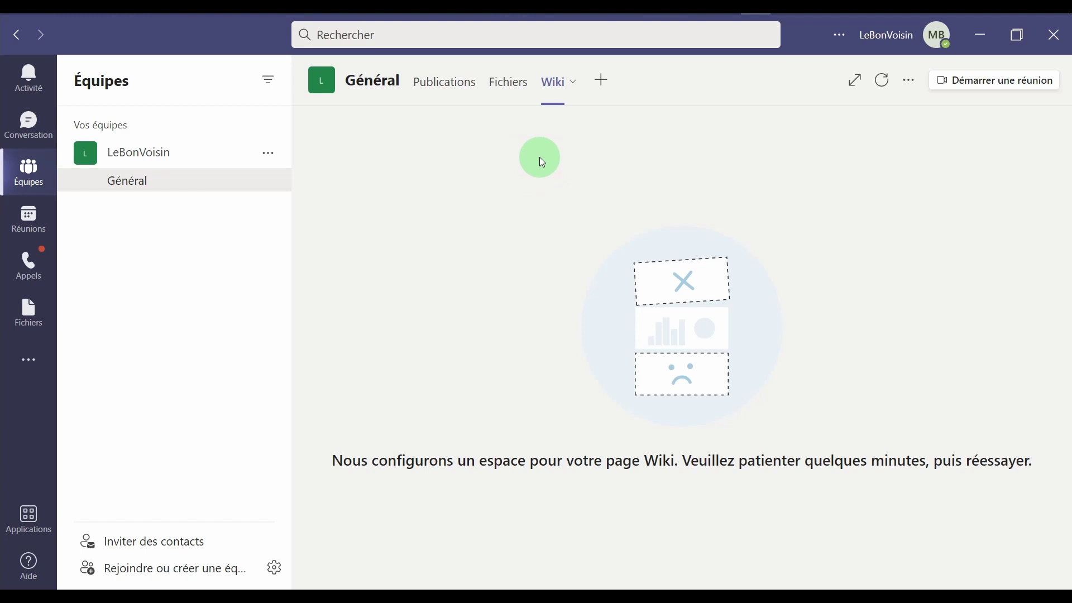
Browse the apps that can be added to the channel as a tab, and close the list without adding one
{"action": "left_click", "coordinate": [602, 80]}
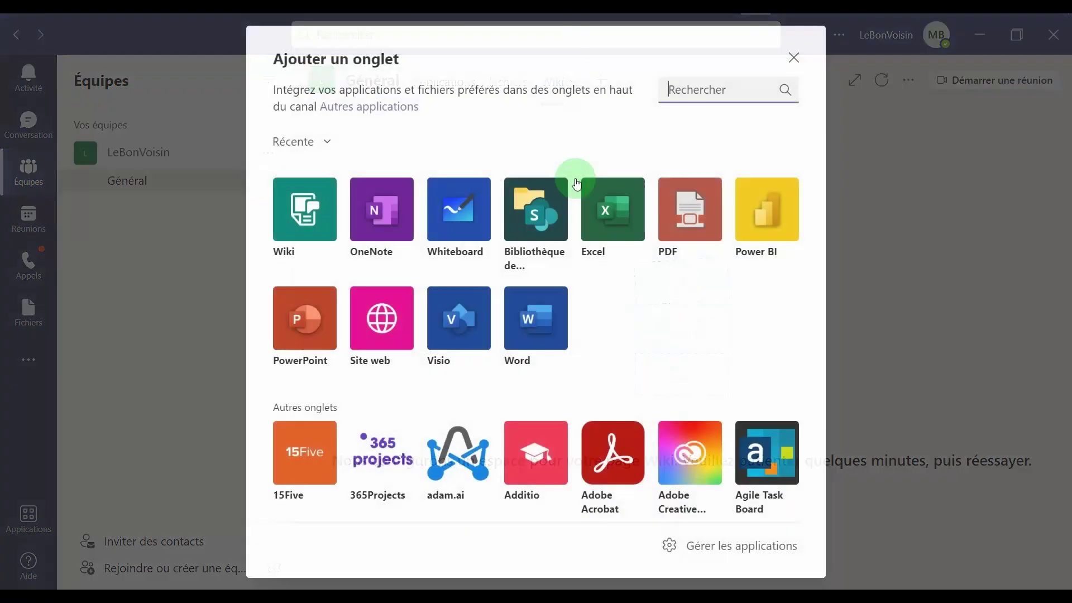
{"action": "scroll", "coordinate": [622, 299], "scroll_direction": "down", "scroll_amount": 10}
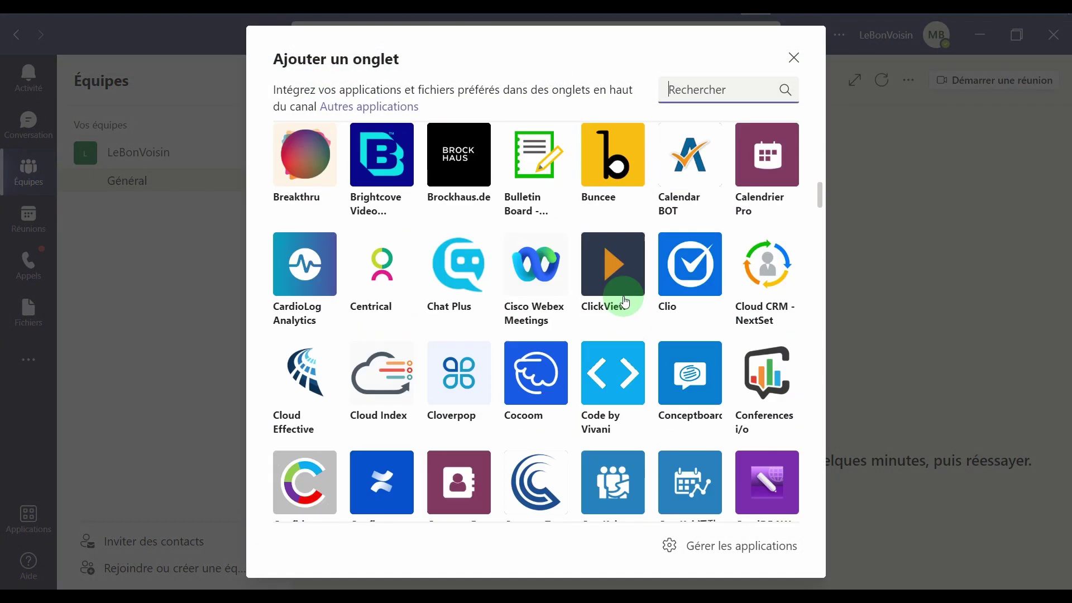
{"action": "scroll", "coordinate": [624, 302], "scroll_direction": "down", "scroll_amount": 15}
{"action": "scroll", "coordinate": [574, 276], "scroll_direction": "up", "scroll_amount": 20}
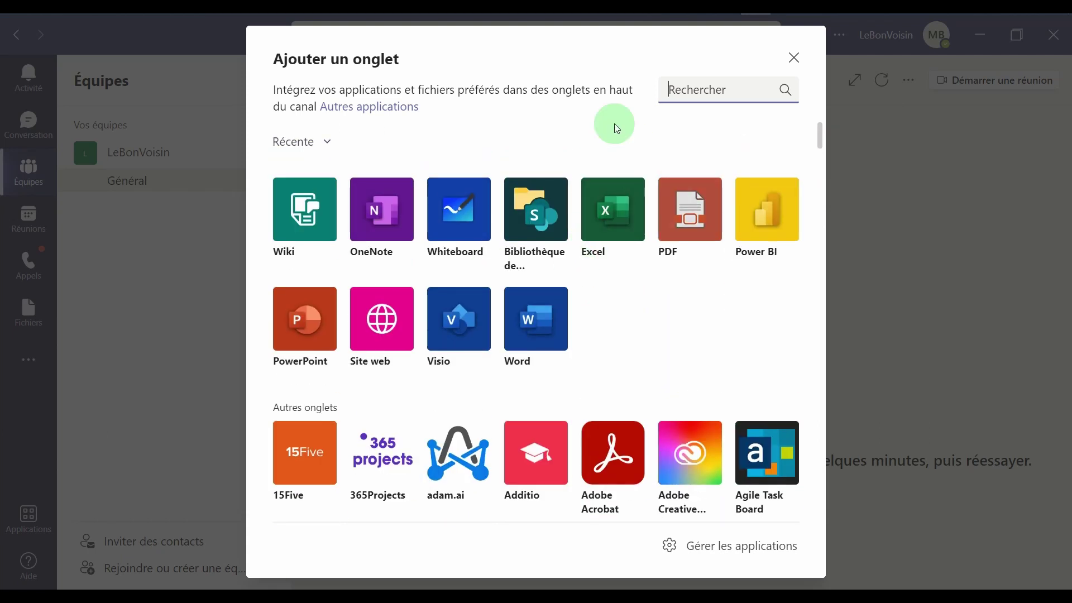
{"action": "left_click", "coordinate": [791, 55]}
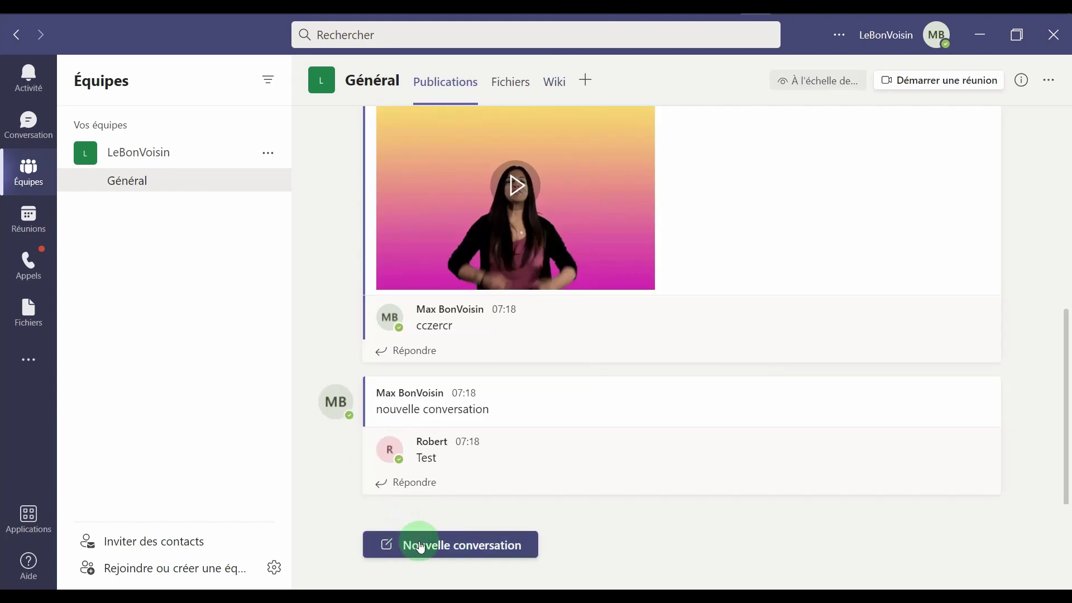
{"action": "left_click", "coordinate": [498, 554]}
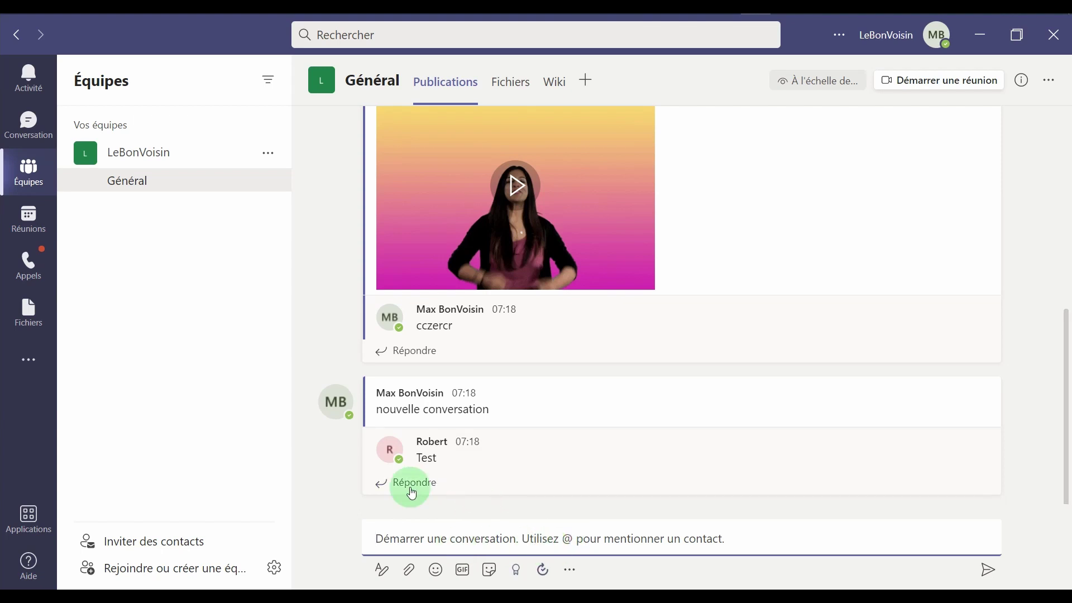
{"action": "mouse_move", "coordinate": [473, 414]}
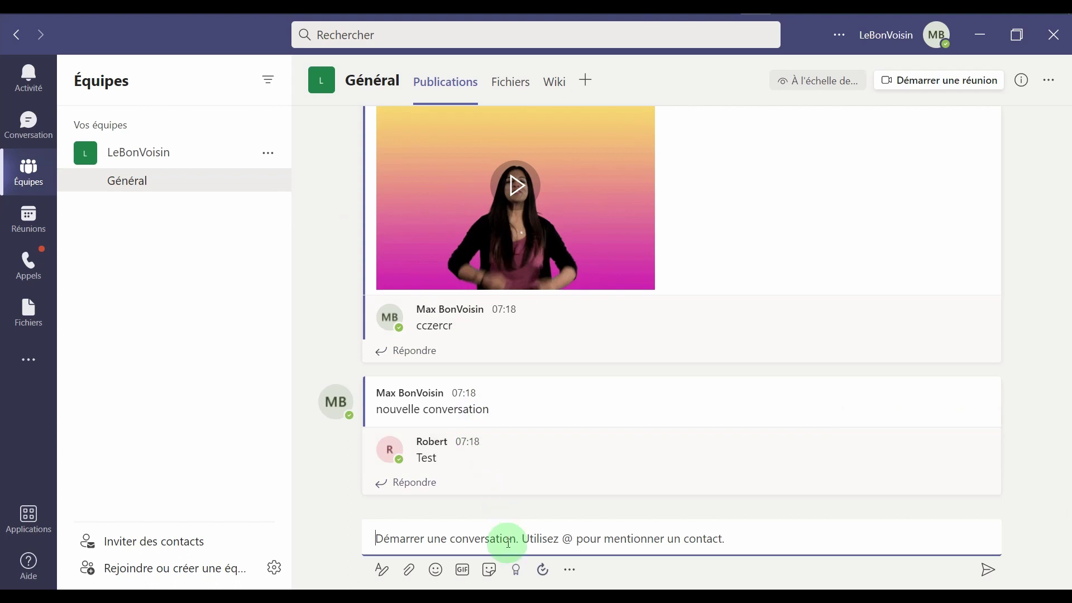
{"action": "type", "text": "@"}
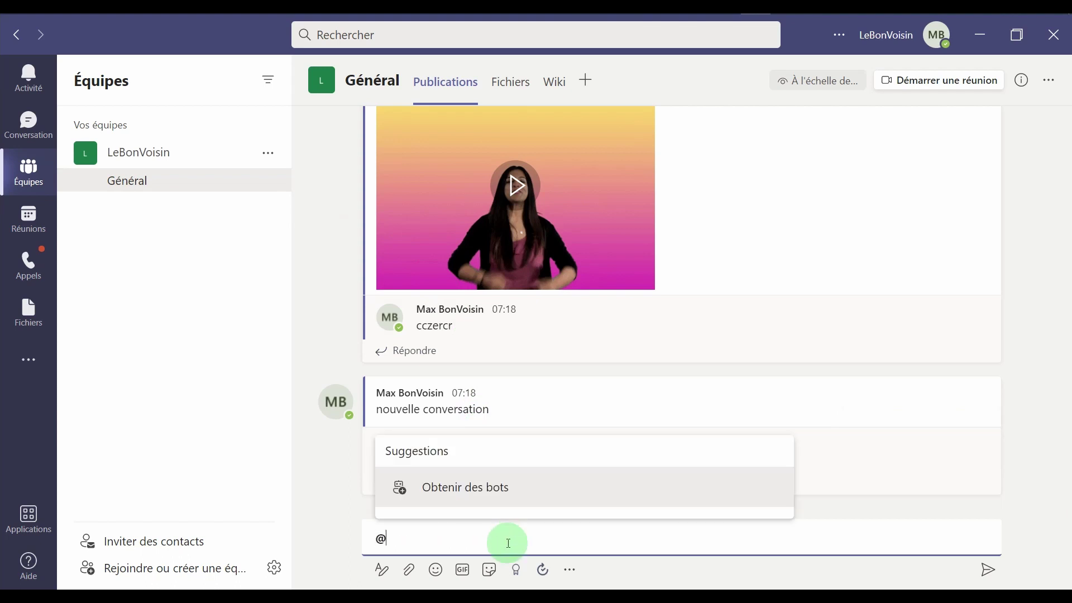
{"action": "type", "text": "ro"}
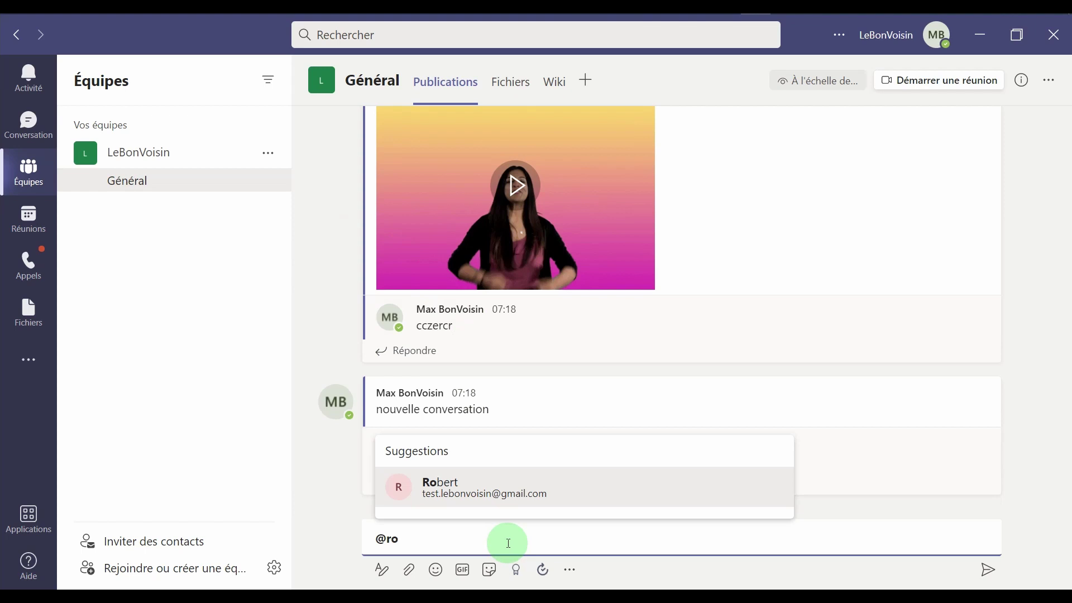
{"action": "left_click", "coordinate": [492, 494]}
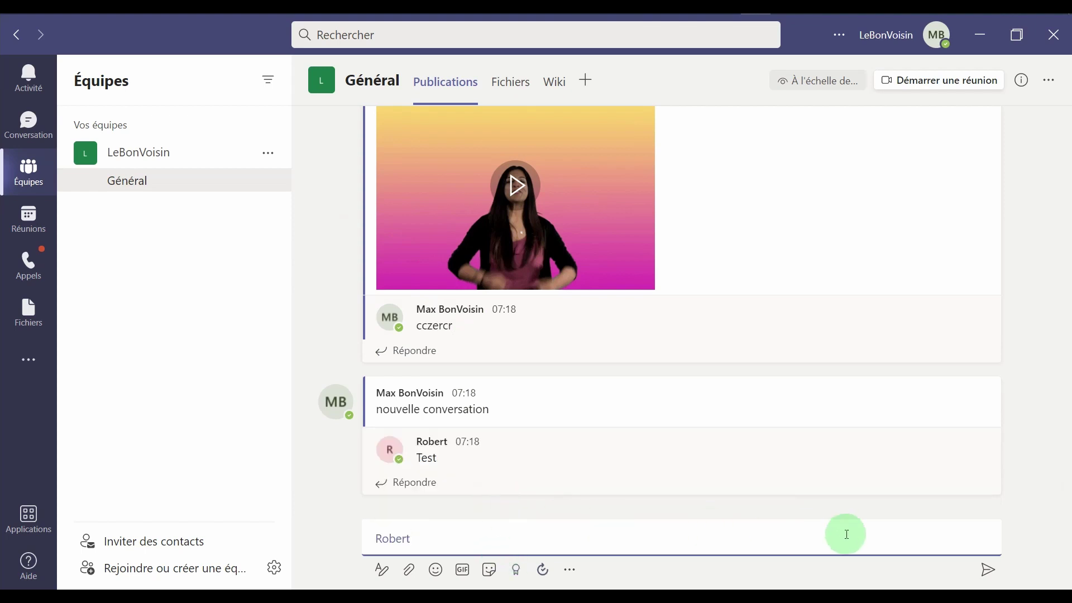
Add "test" after the member mention and post the new conversation in the Général channel
{"action": "type", "text": "test"}
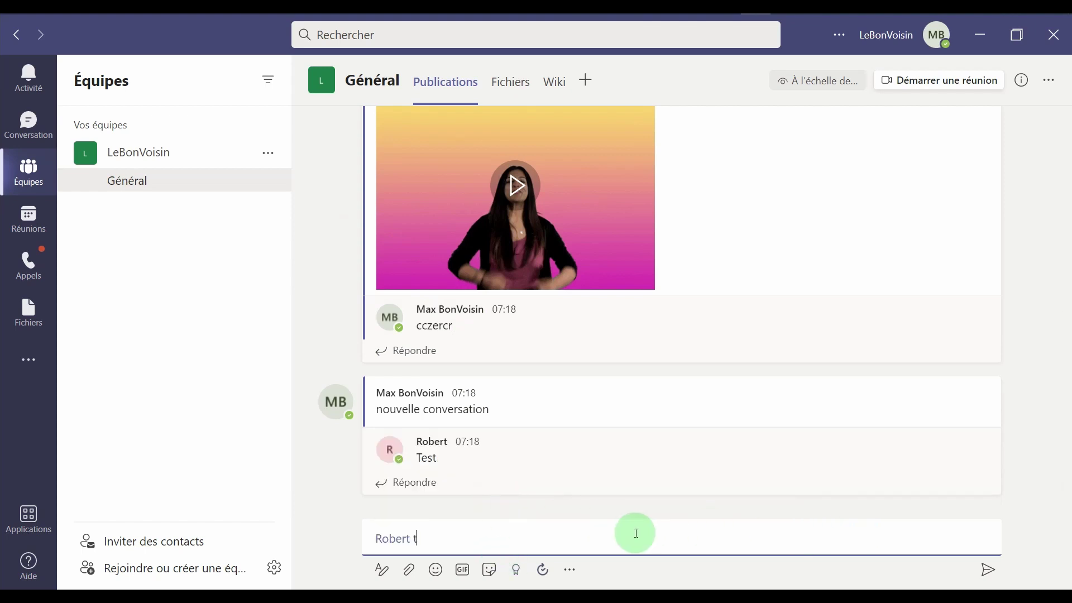
{"action": "key", "text": "Return"}
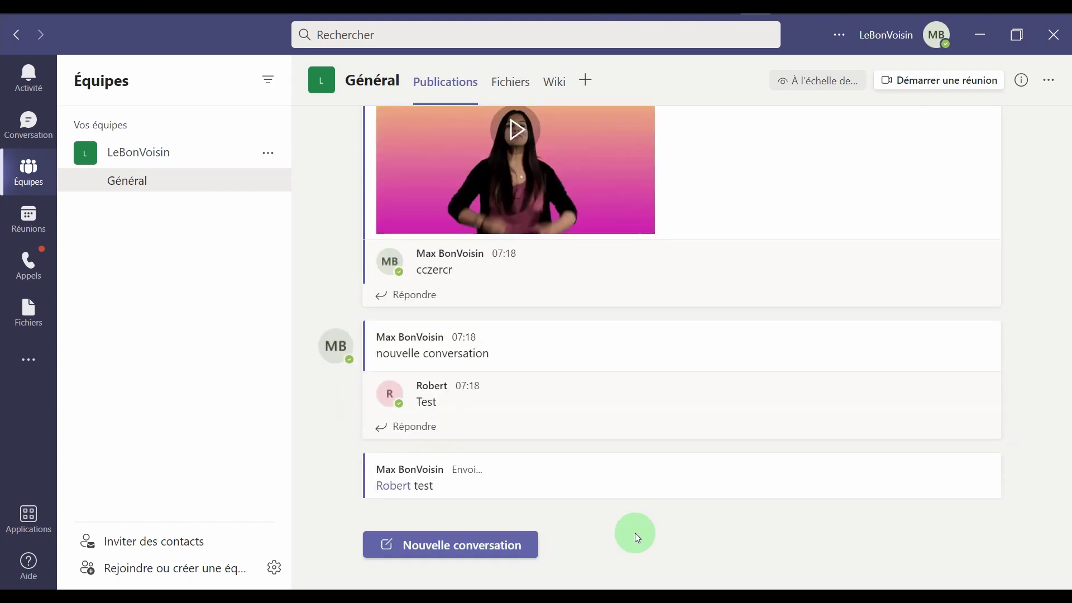
{"action": "left_click", "coordinate": [404, 444]}
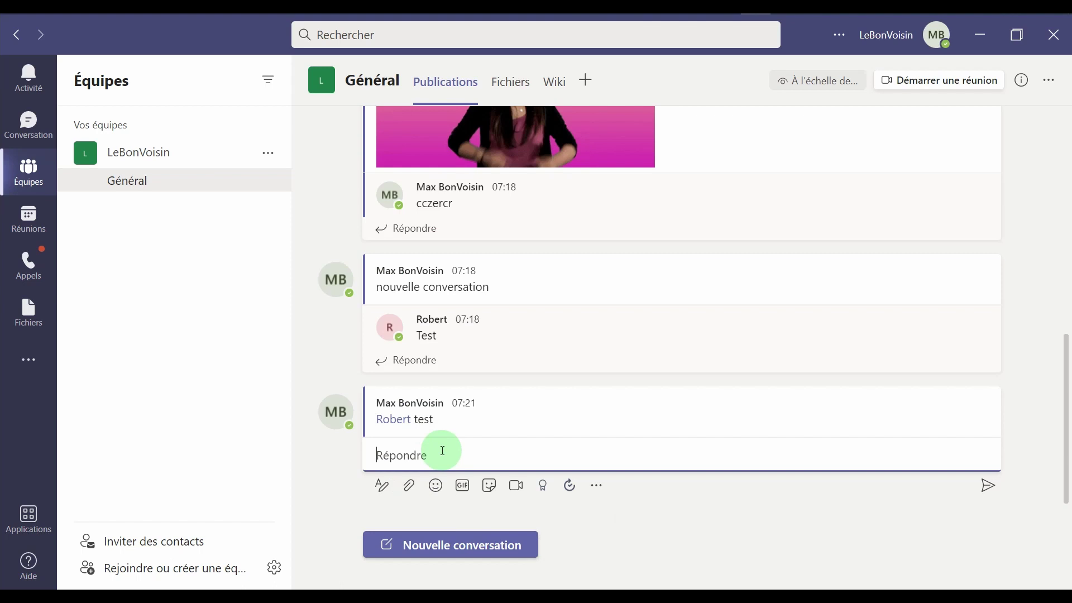
{"action": "type", "text": "@"}
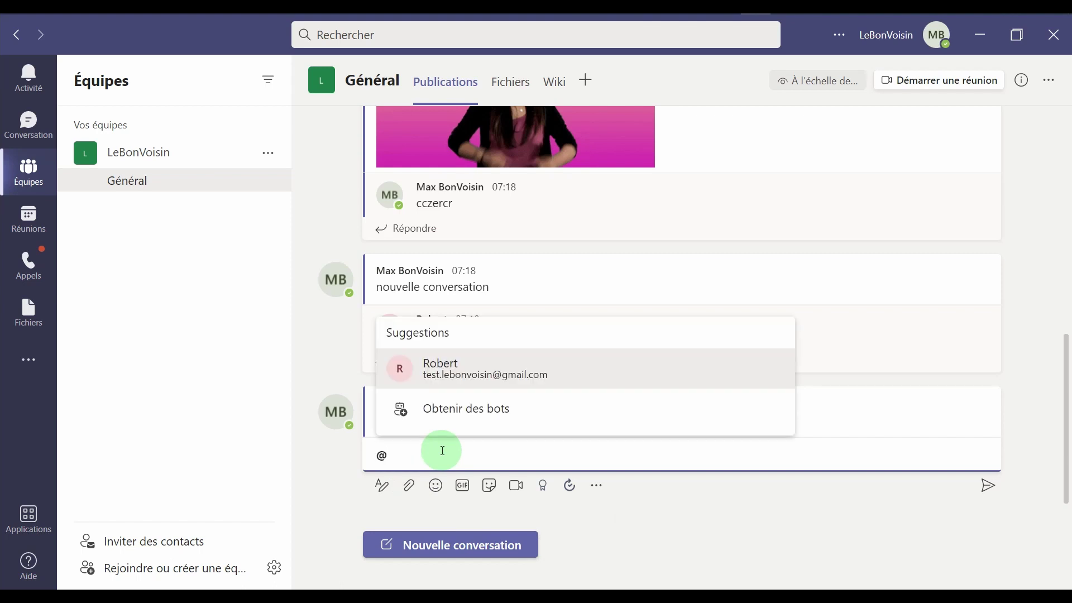
{"action": "type", "text": "le"}
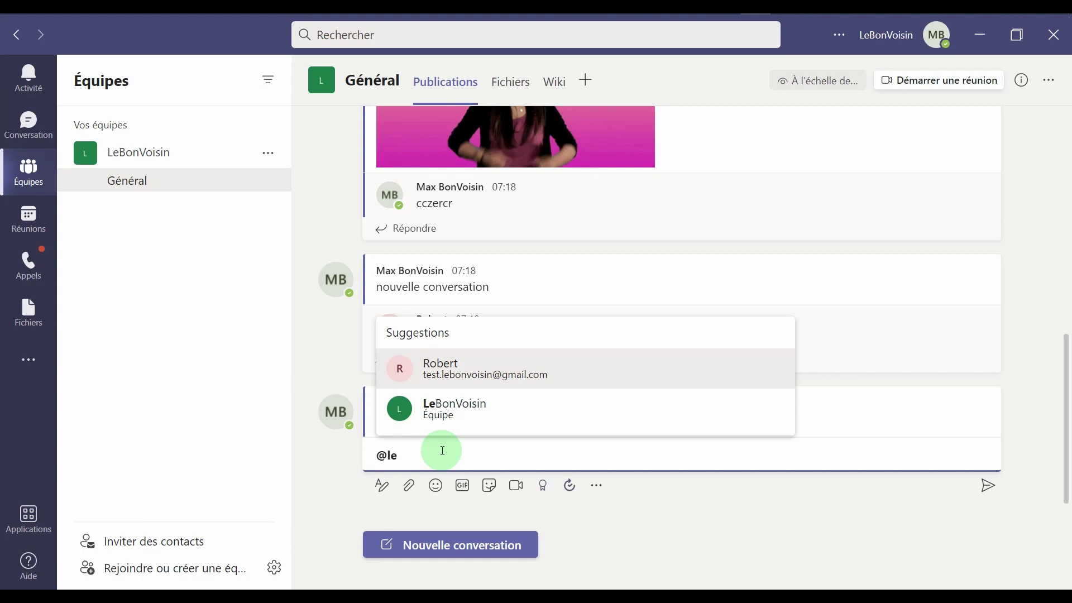
{"action": "left_click", "coordinate": [467, 418]}
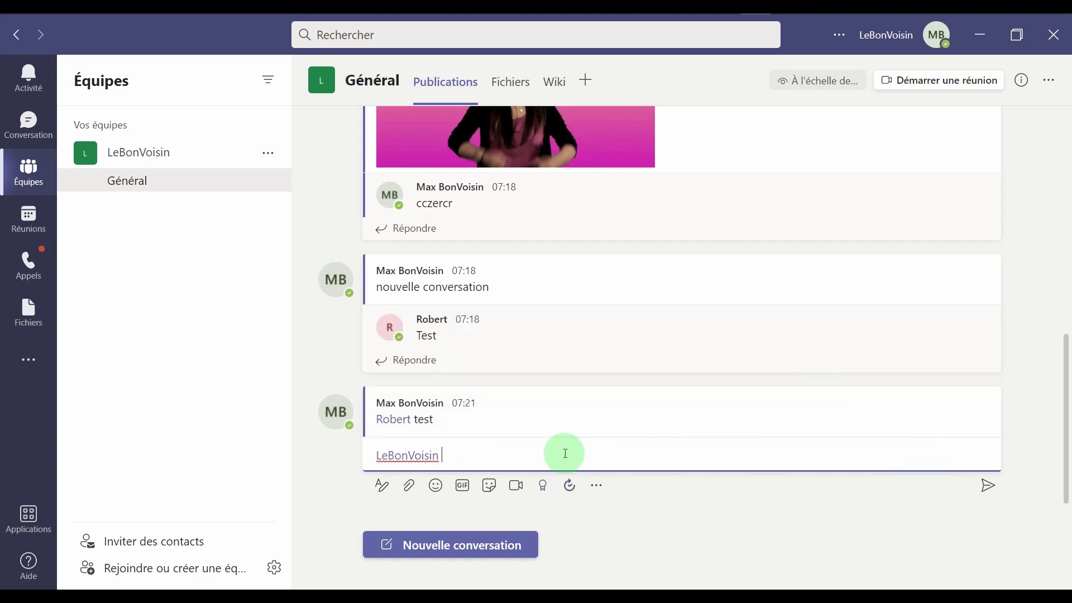
{"action": "type", "text": "zfffzf"}
{"action": "left_click", "coordinate": [989, 485]}
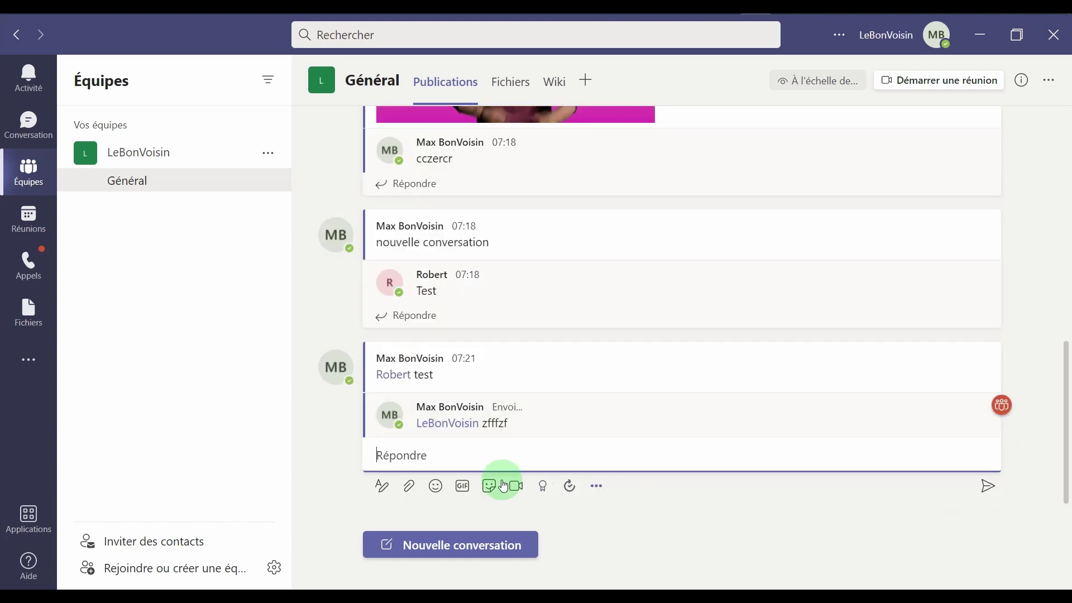
Inspect the team-mention marker on the reply and leave the reply box empty
{"action": "mouse_move", "coordinate": [440, 424]}
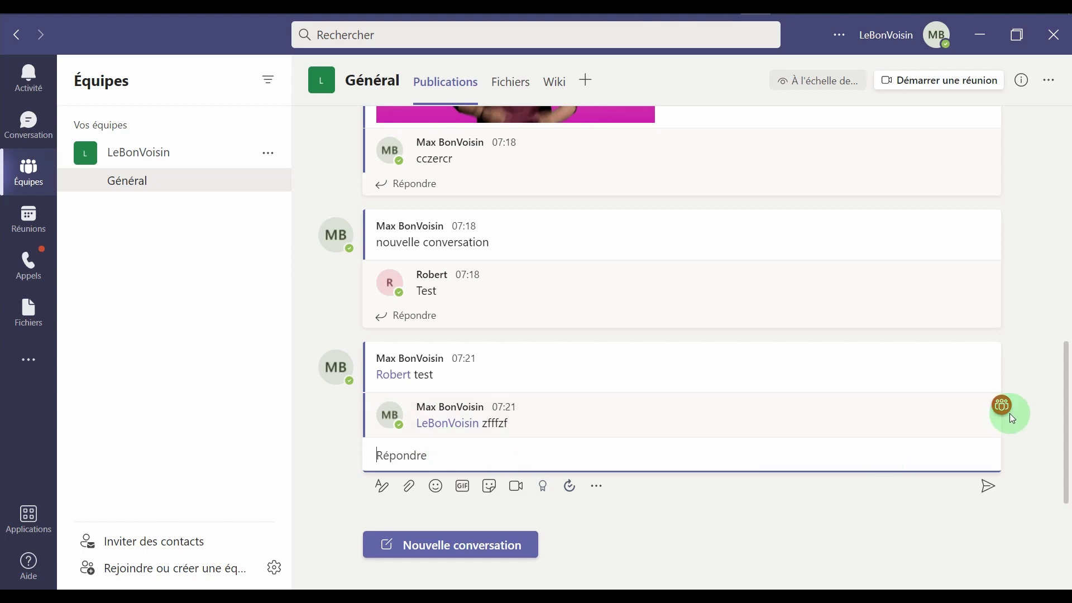
{"action": "mouse_move", "coordinate": [1008, 413]}
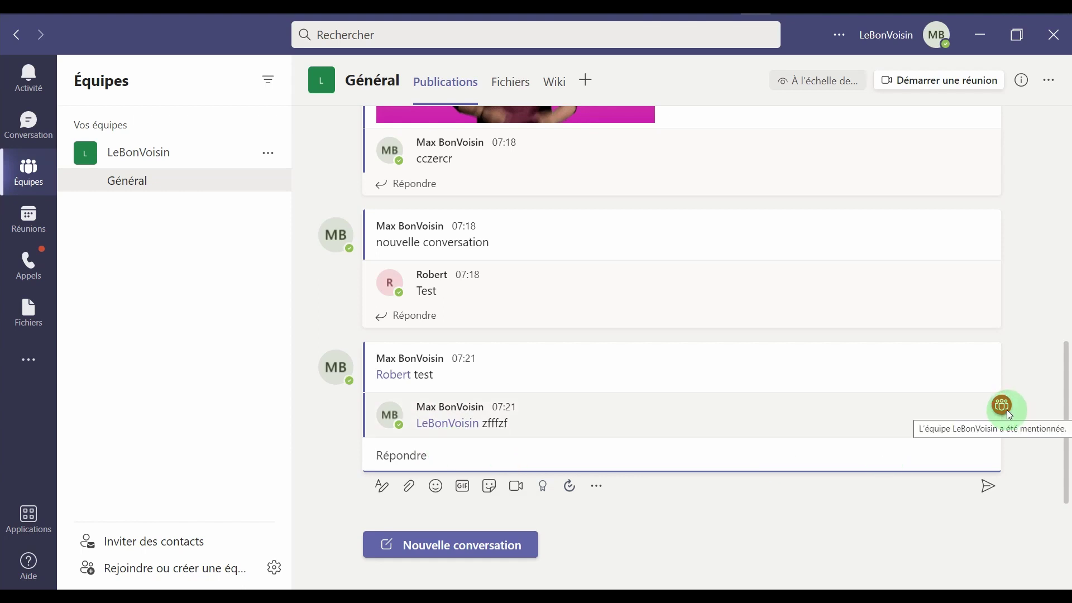
{"action": "left_click", "coordinate": [155, 463]}
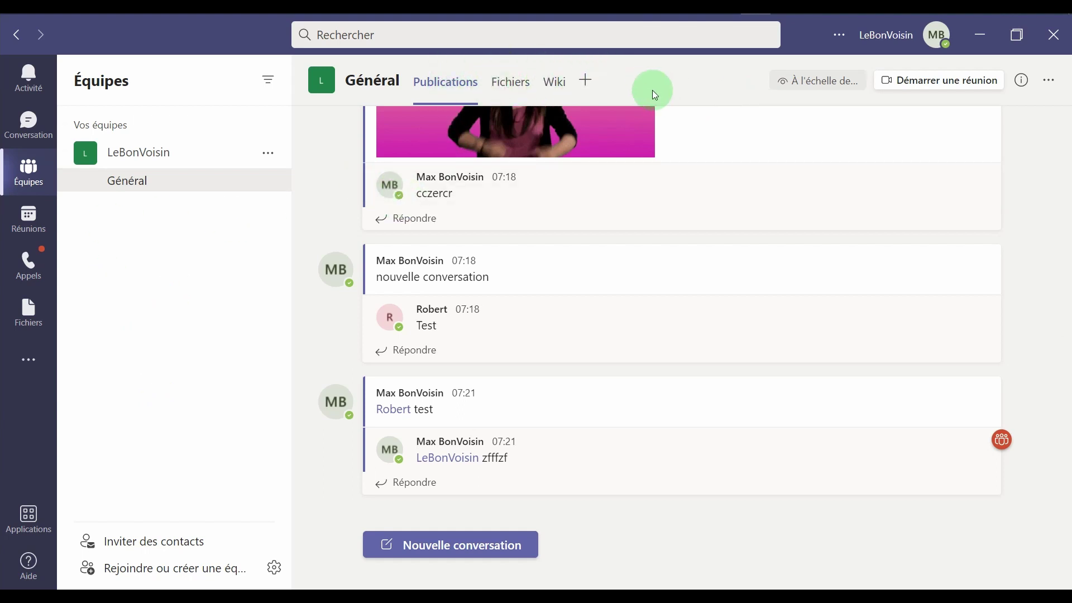
View the scheduled meetings and the available presence status options, leaving the status unchanged
{"action": "left_click", "coordinate": [28, 219]}
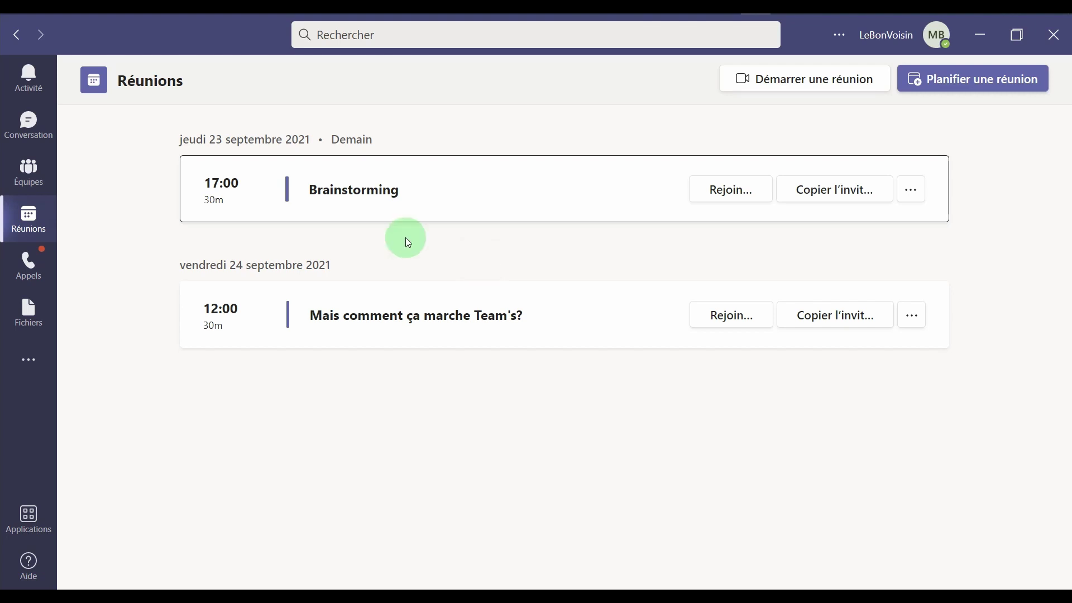
{"action": "left_click", "coordinate": [938, 34]}
{"action": "left_click", "coordinate": [917, 138]}
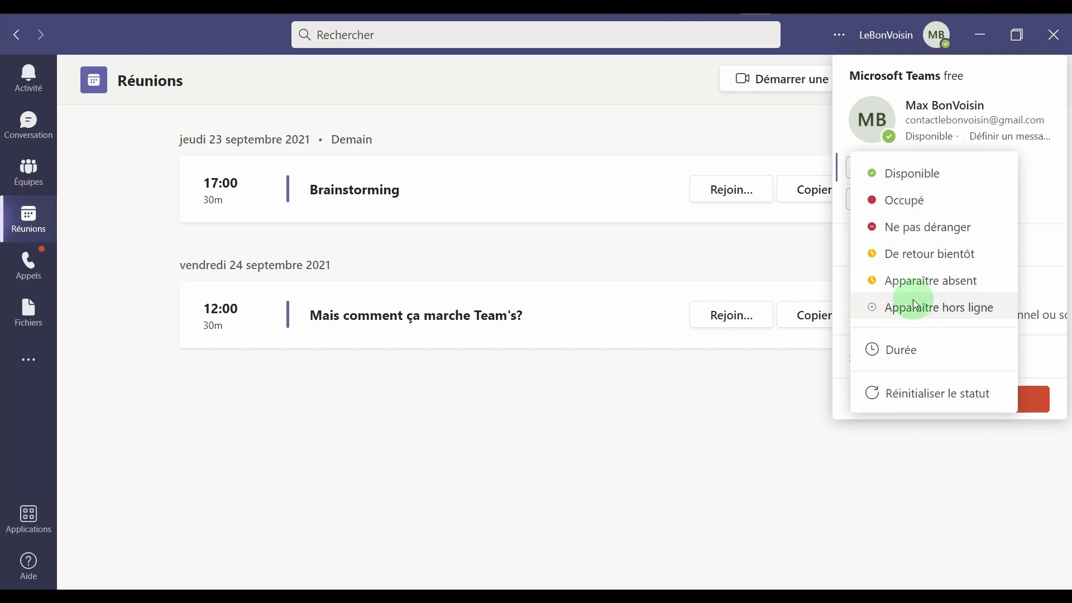
{"action": "left_click", "coordinate": [324, 245]}
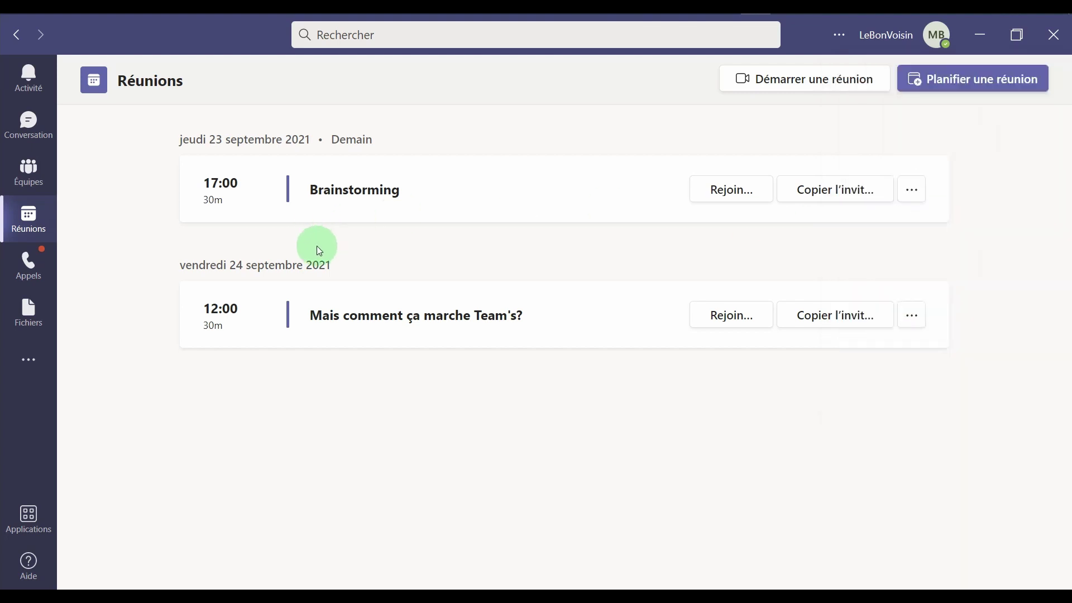
Call the team member who replied "Test" by entering their name on the calls page, and hang up
{"action": "left_click", "coordinate": [41, 270]}
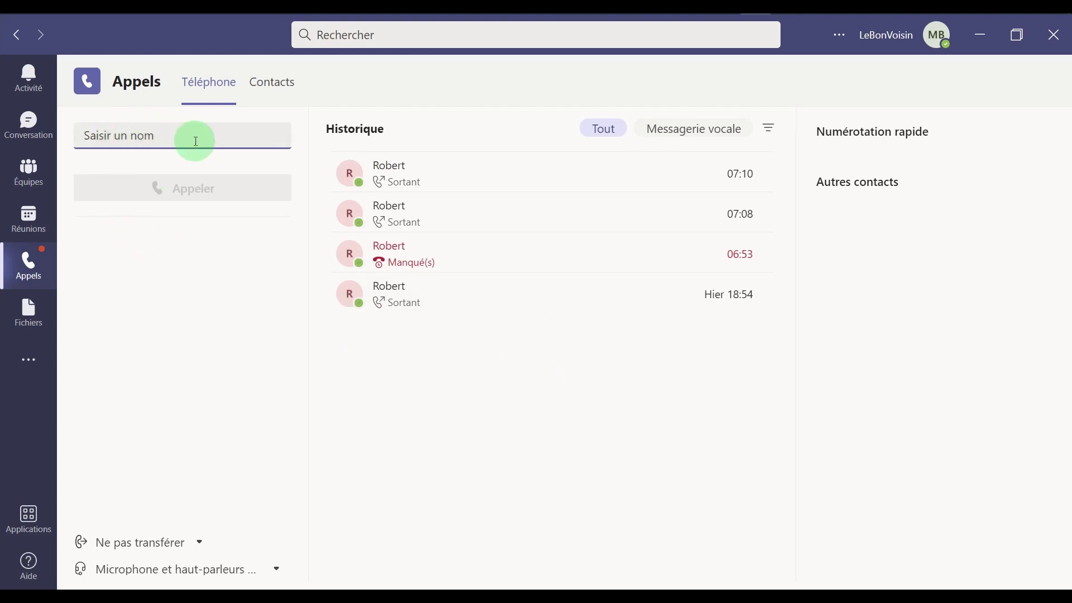
{"action": "type", "text": "robert"}
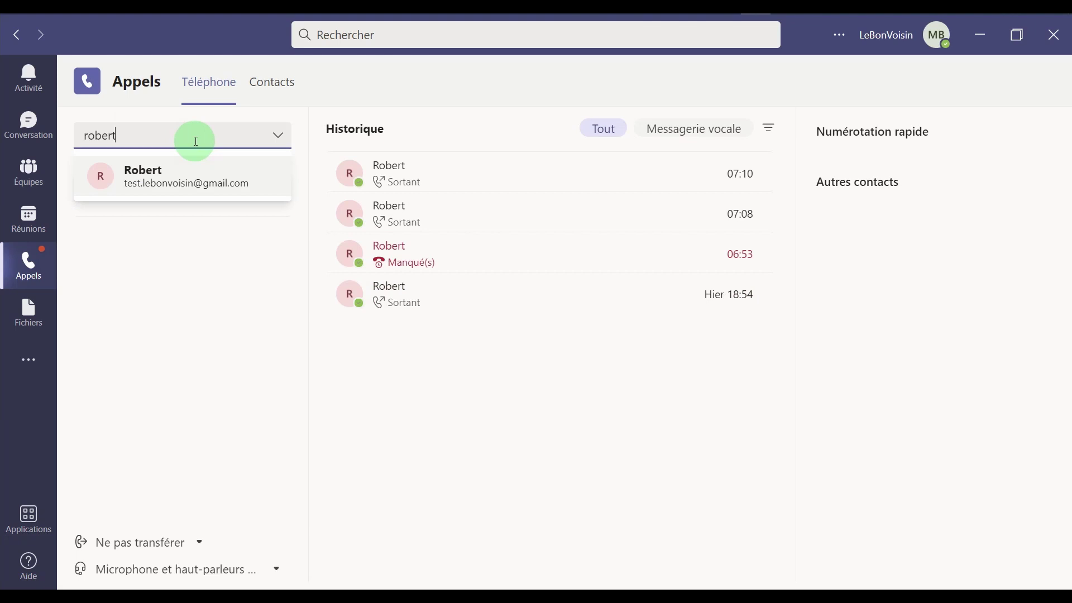
{"action": "left_click", "coordinate": [190, 176]}
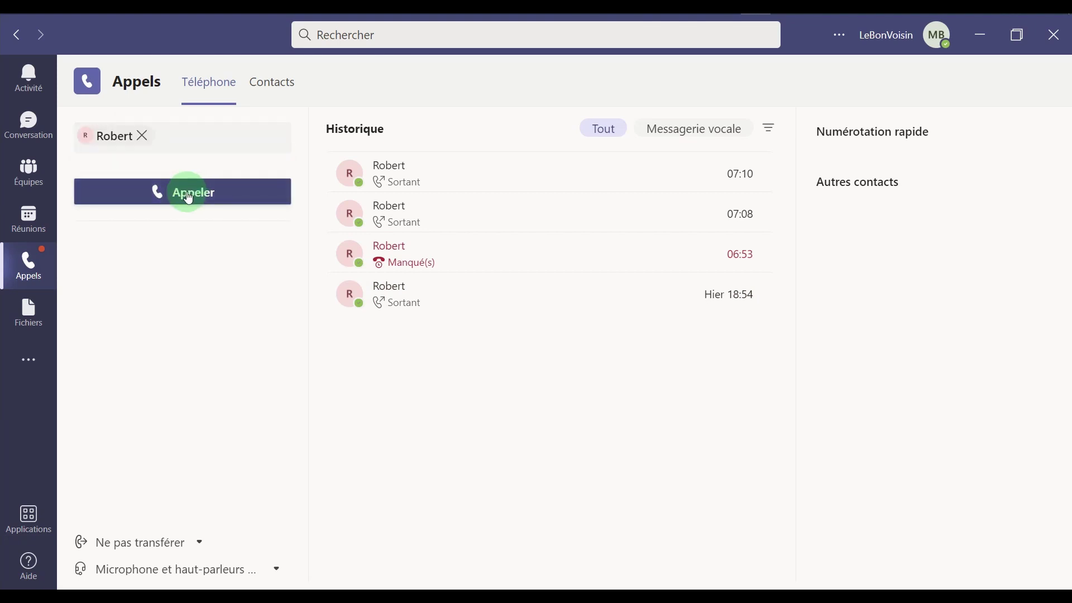
{"action": "left_click", "coordinate": [190, 194]}
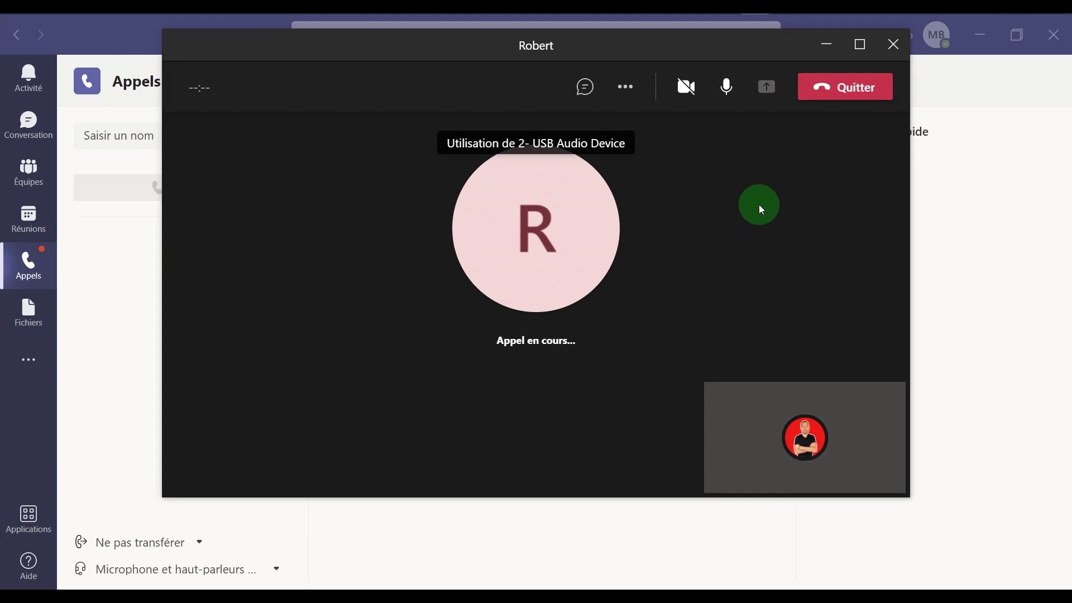
{"action": "left_click", "coordinate": [876, 89]}
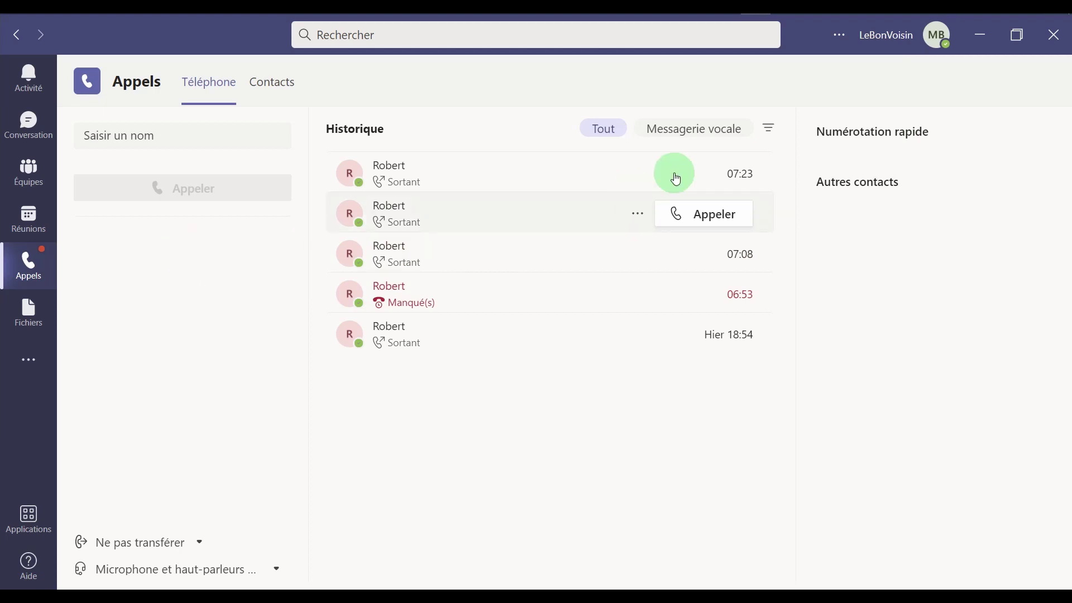
Filter the call history to voicemail, restore the full history, and view the call contacts page
{"action": "left_click", "coordinate": [707, 134]}
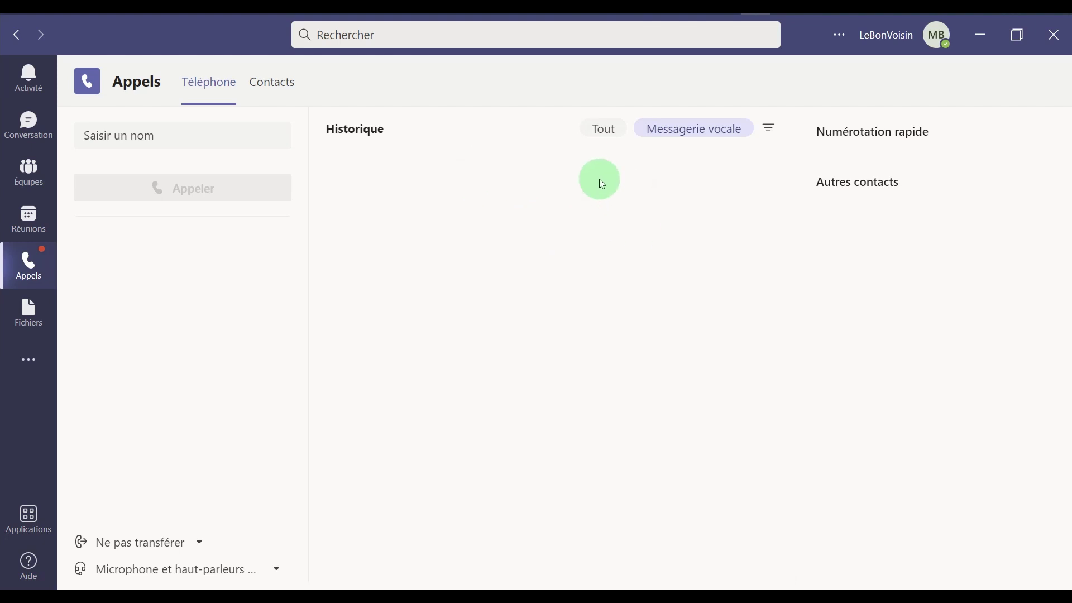
{"action": "left_click", "coordinate": [605, 129]}
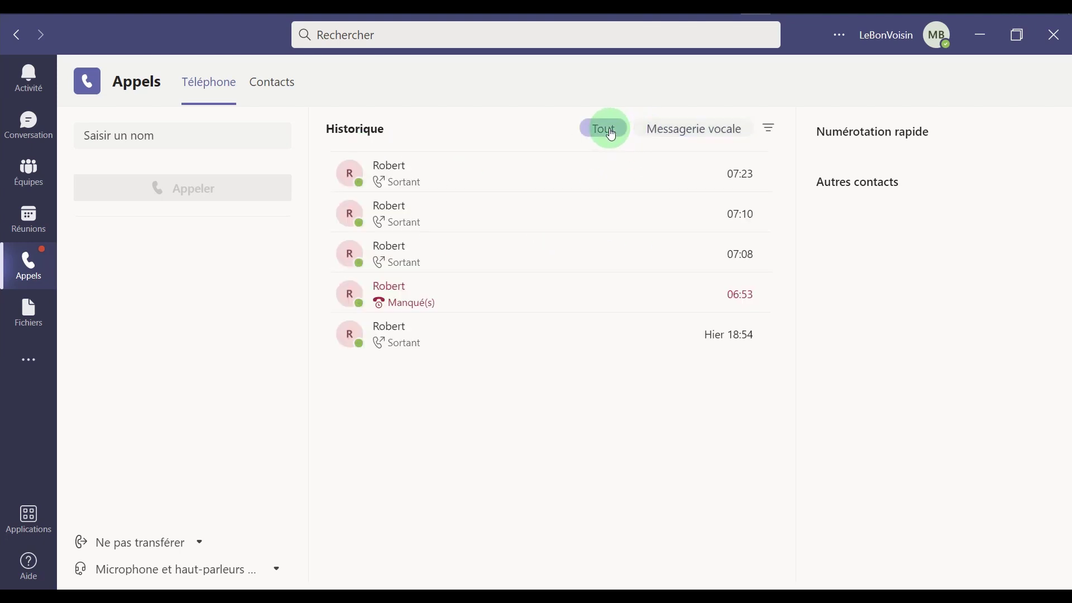
{"action": "left_click", "coordinate": [267, 88]}
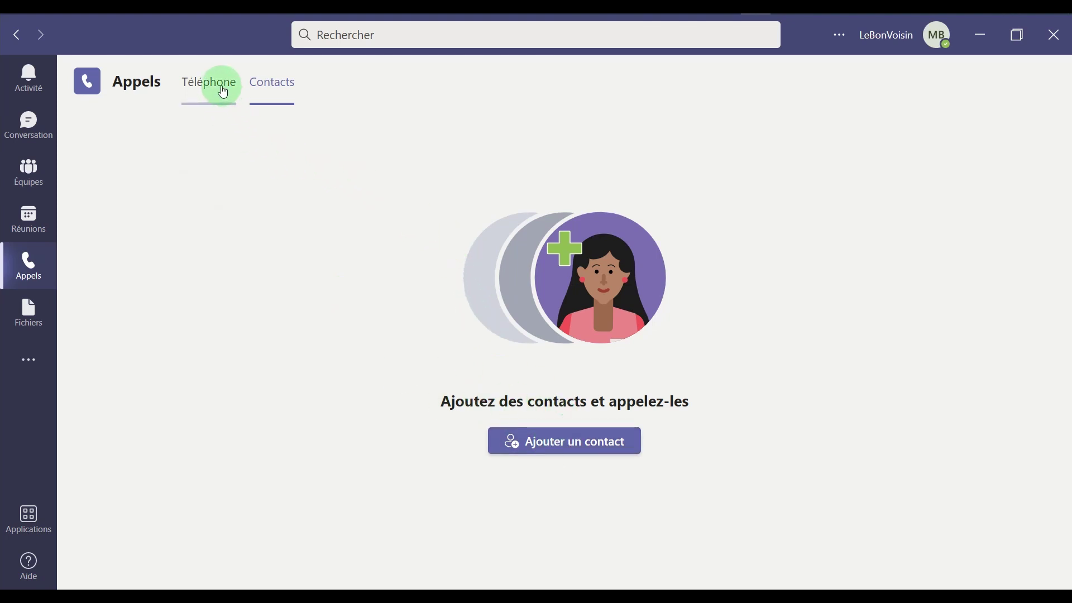
View the Fichiers page with its Microsoft Teams view and OneDrive cloud storage
{"action": "left_click", "coordinate": [29, 314]}
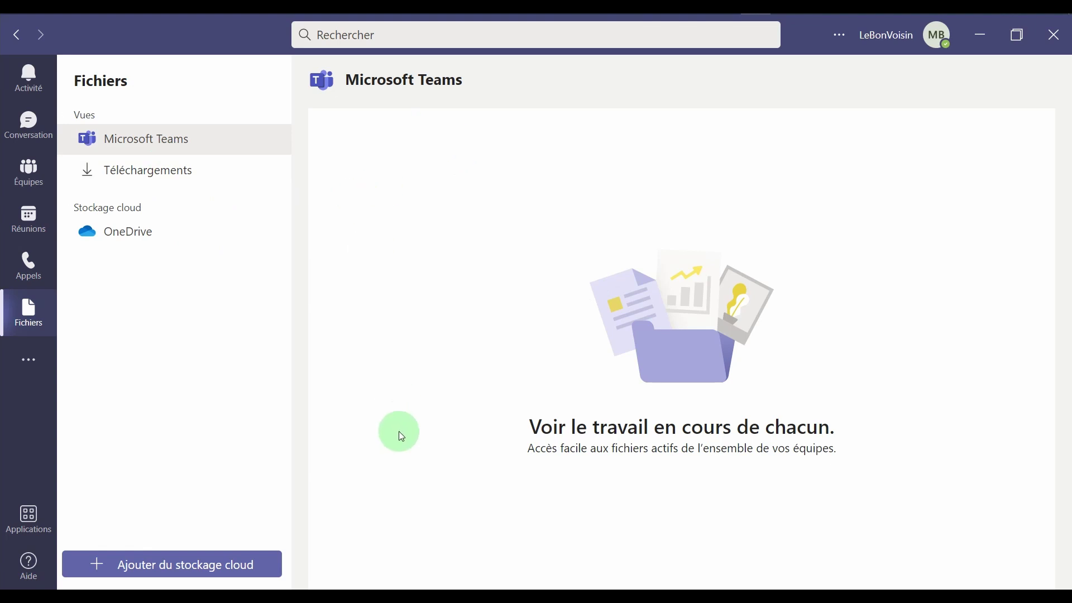
{"action": "left_click", "coordinate": [29, 173]}
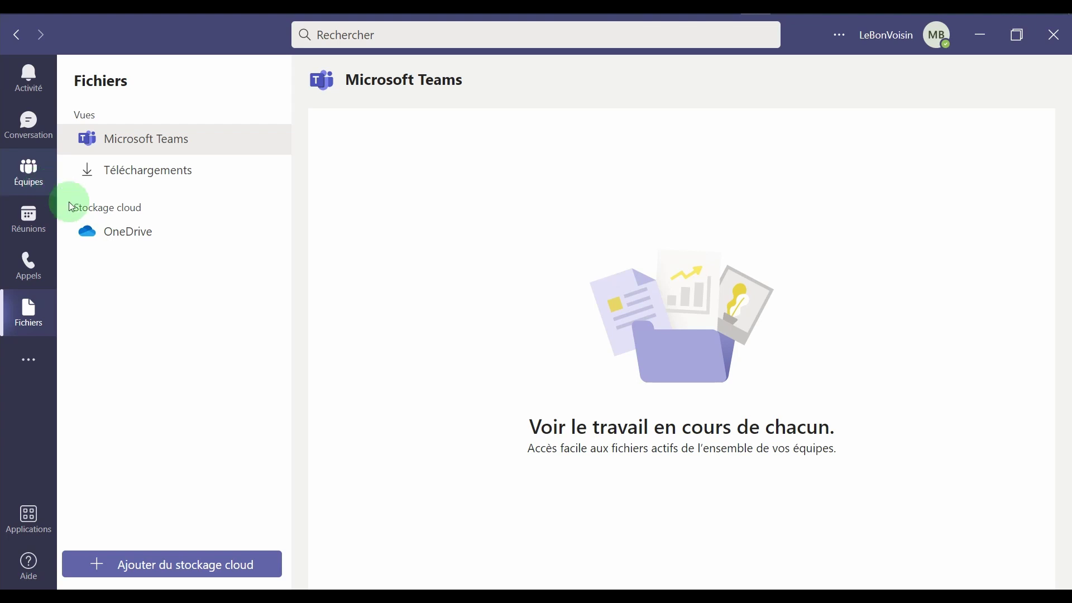
{"action": "left_click", "coordinate": [34, 324]}
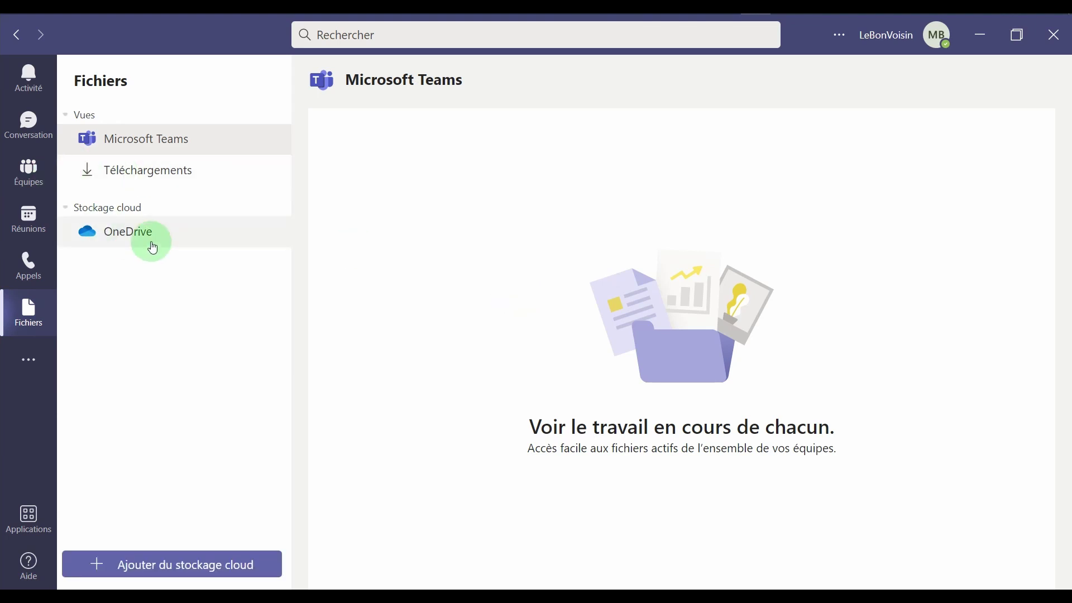
Look through the recent and suggested additional apps, and close the list without opening one
{"action": "left_click", "coordinate": [29, 360]}
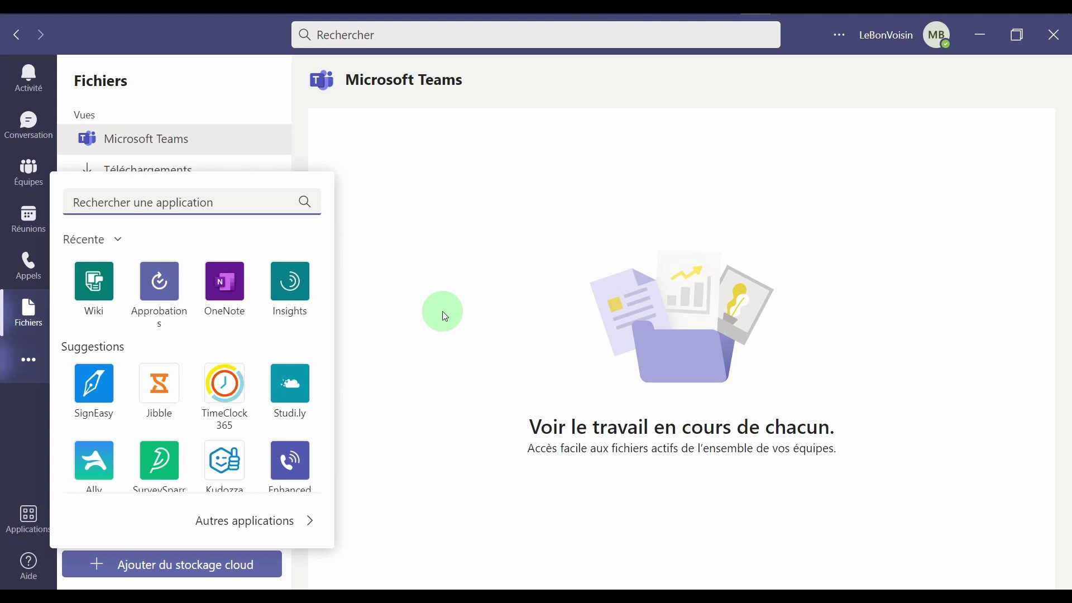
{"action": "scroll", "coordinate": [232, 373], "scroll_direction": "down", "scroll_amount": 1}
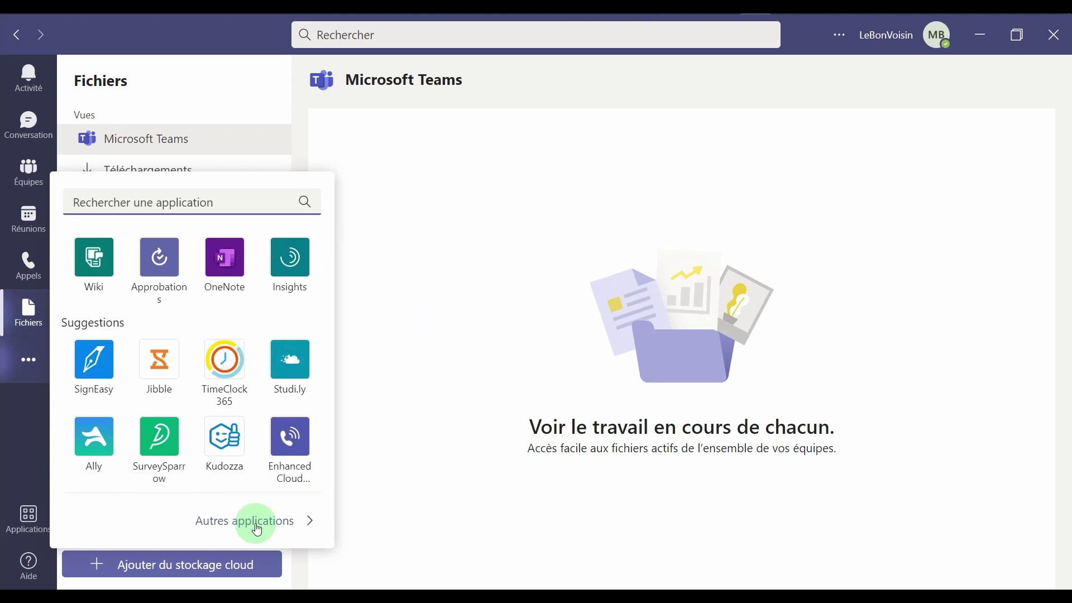
{"action": "left_click", "coordinate": [373, 381]}
Browse the full Applications catalogue through the "Toutes les applications" section
{"action": "left_click", "coordinate": [29, 516]}
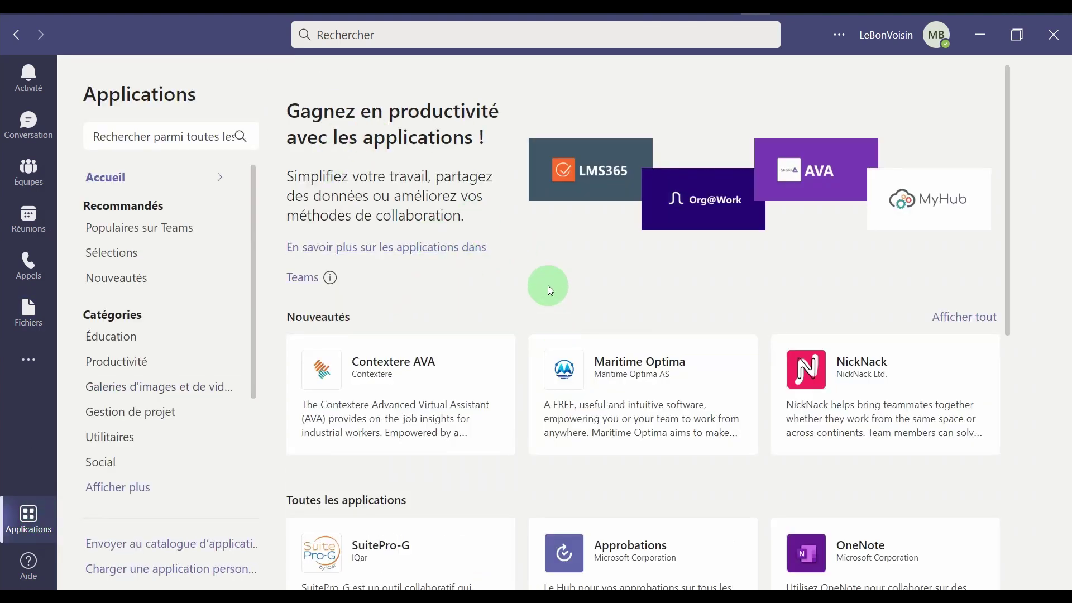
{"action": "scroll", "coordinate": [548, 287], "scroll_direction": "down", "scroll_amount": 5}
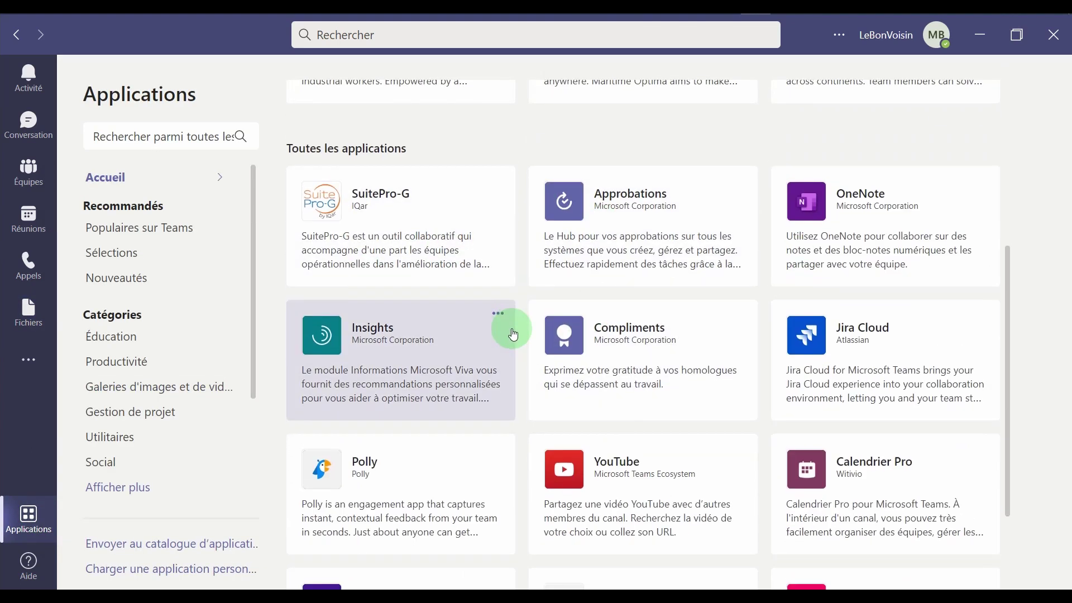
{"action": "scroll", "coordinate": [510, 328], "scroll_direction": "down", "scroll_amount": 5}
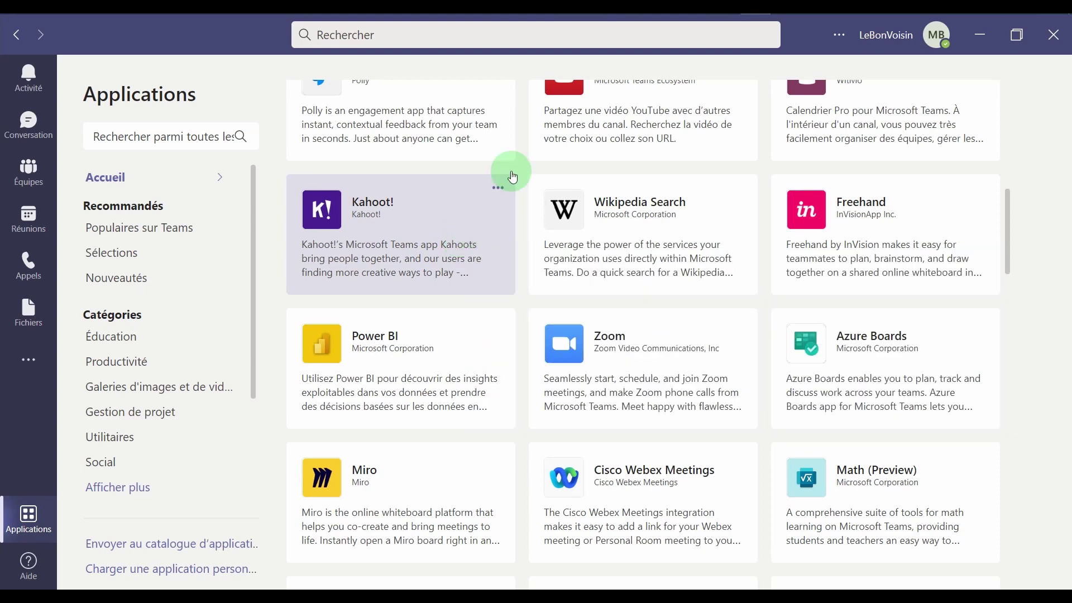